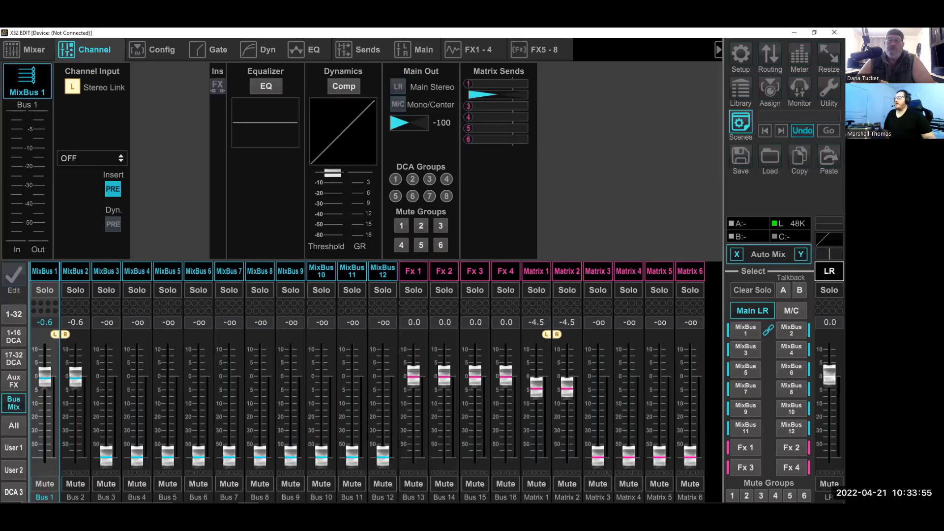
# - Raise the Fx 1L return's send to the linked MixBus 1 and 2 to about -6.5 dB
pyautogui.click(22, 384)
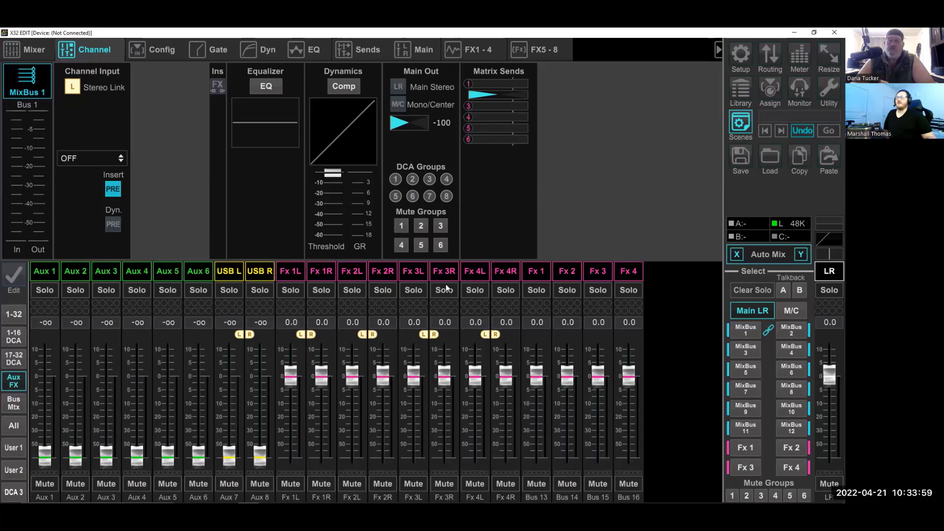
pyautogui.click(364, 46)
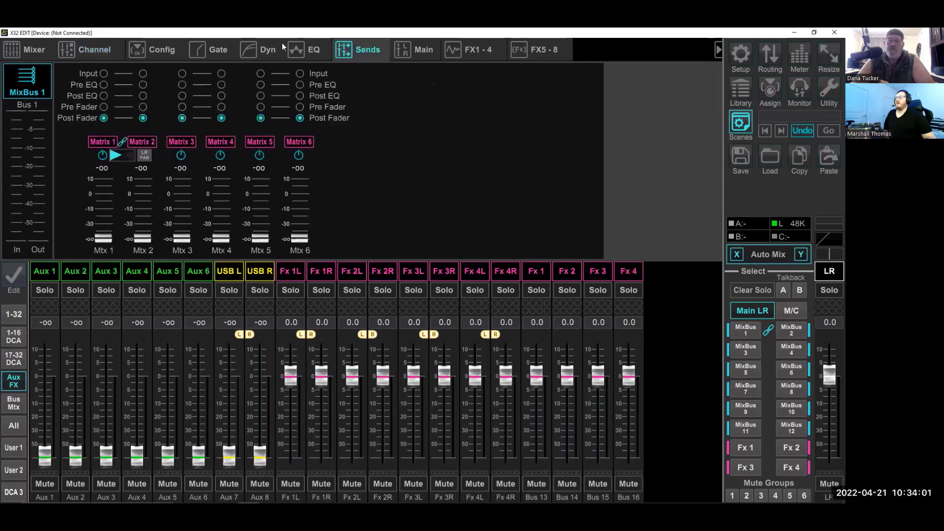
pyautogui.click(290, 271)
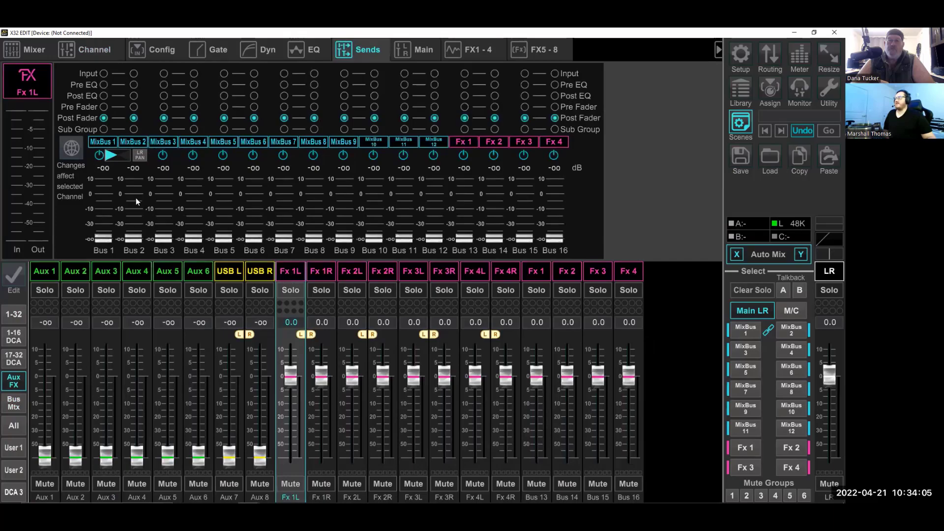
pyautogui.moveTo(104, 238); pyautogui.dragTo(108, 152)
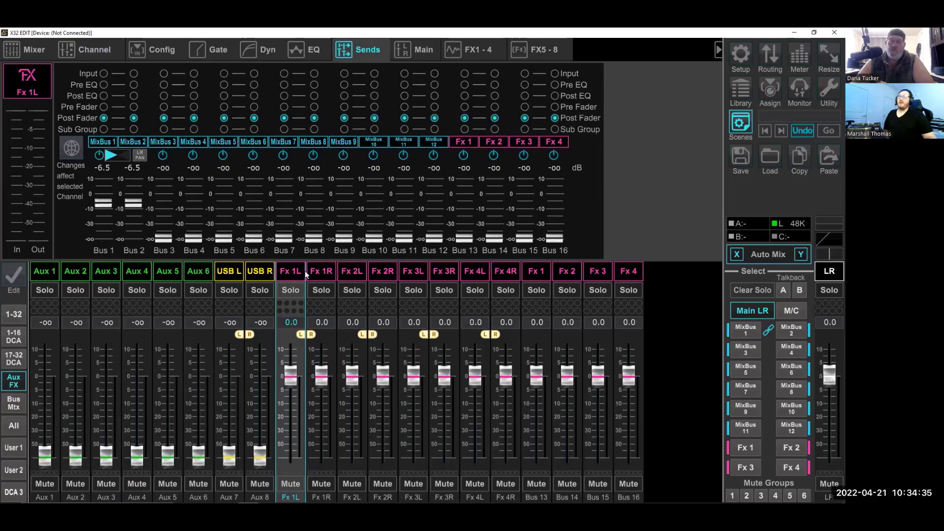
# - Inspect the matrix sends of MixBus 1 and return to the aux and effects channel layer
pyautogui.click(13, 403)
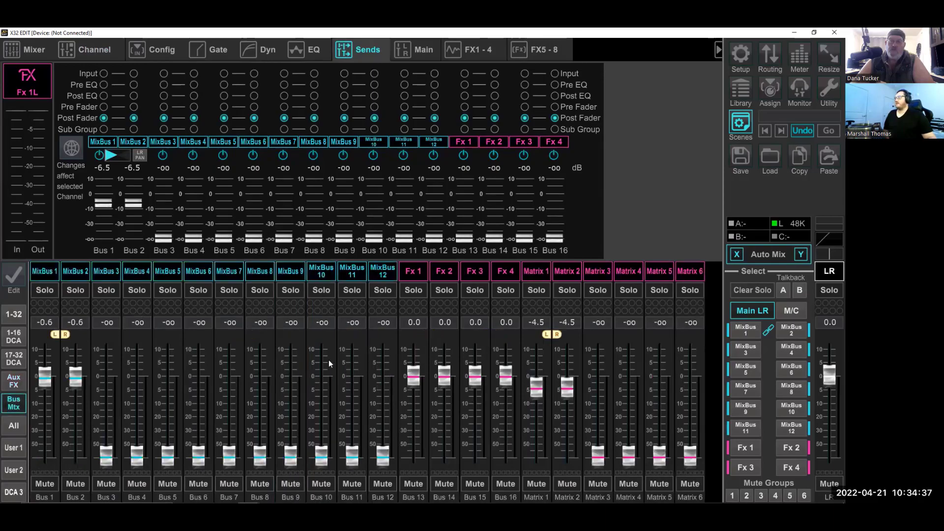
pyautogui.click(50, 272)
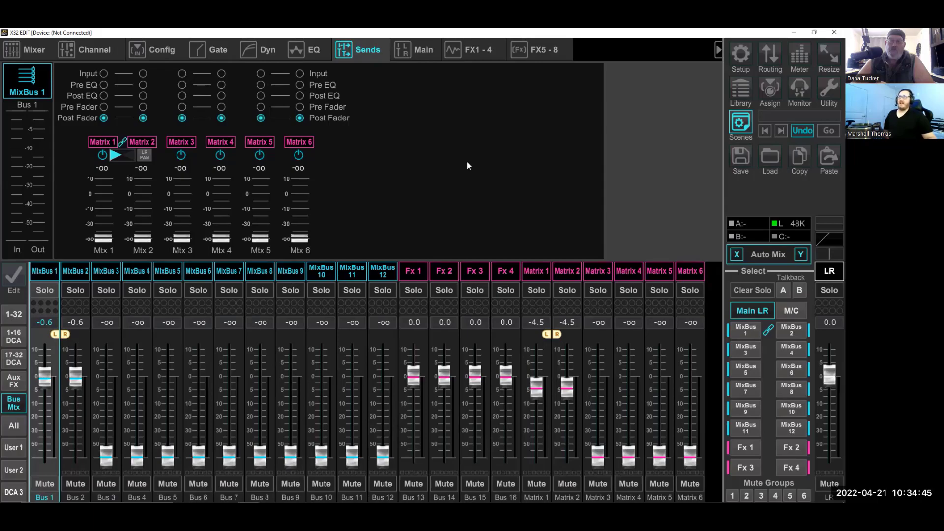
pyautogui.click(14, 380)
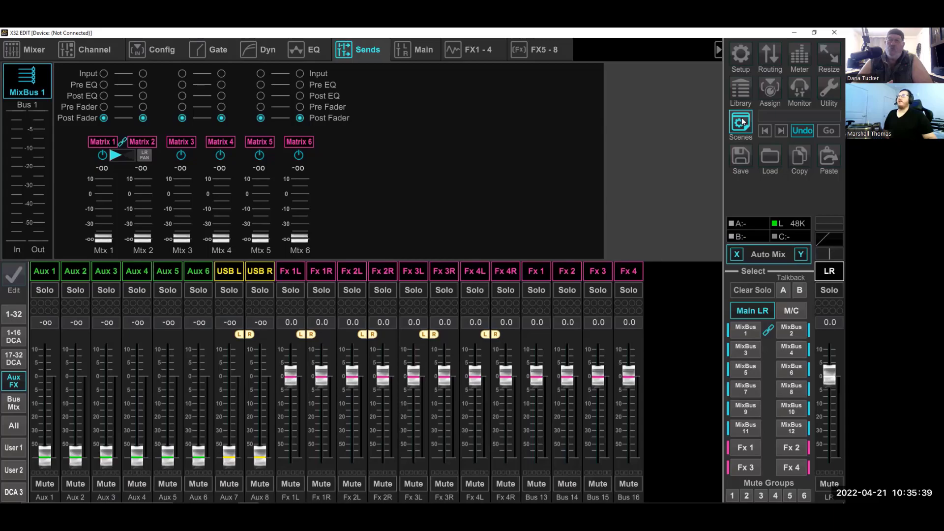
# - In the card output routing, assign Outputs 25-32 to the User In 25-32 source block
pyautogui.click(769, 55)
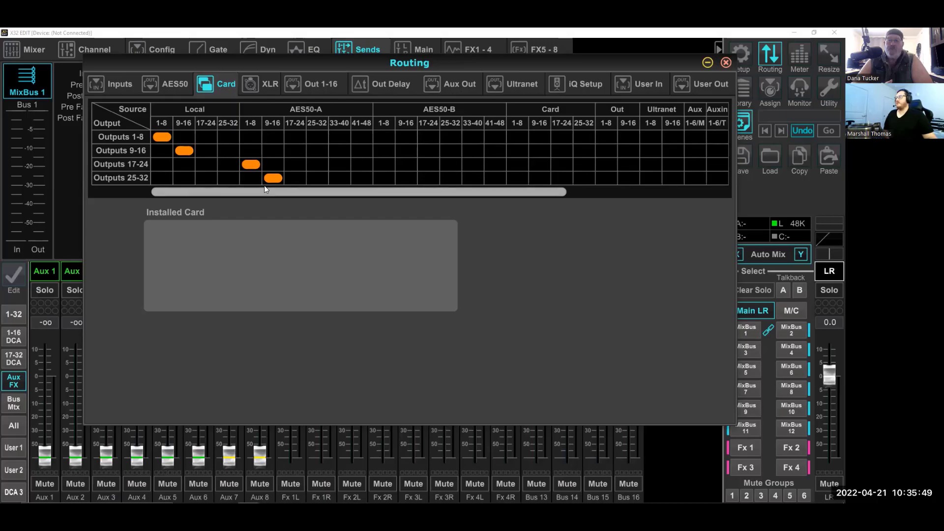
pyautogui.moveTo(261, 191); pyautogui.dragTo(495, 189)
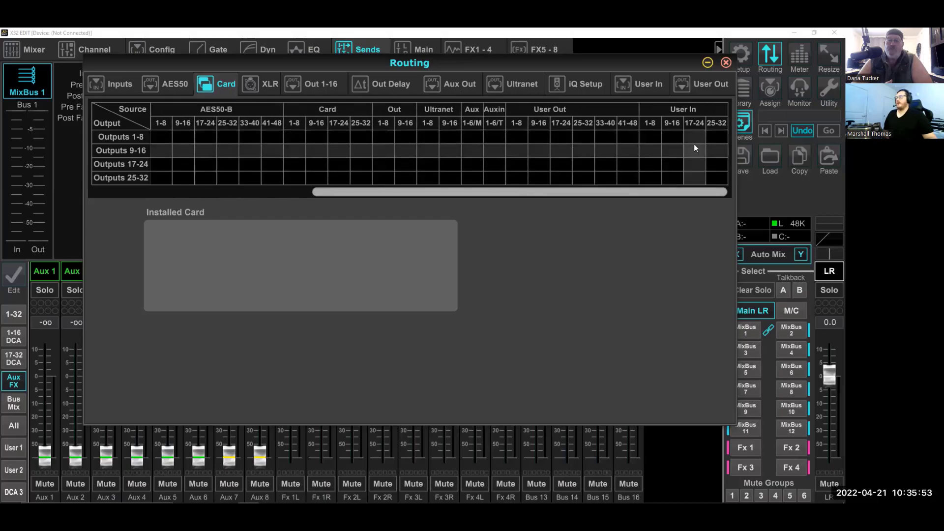
pyautogui.click(717, 178)
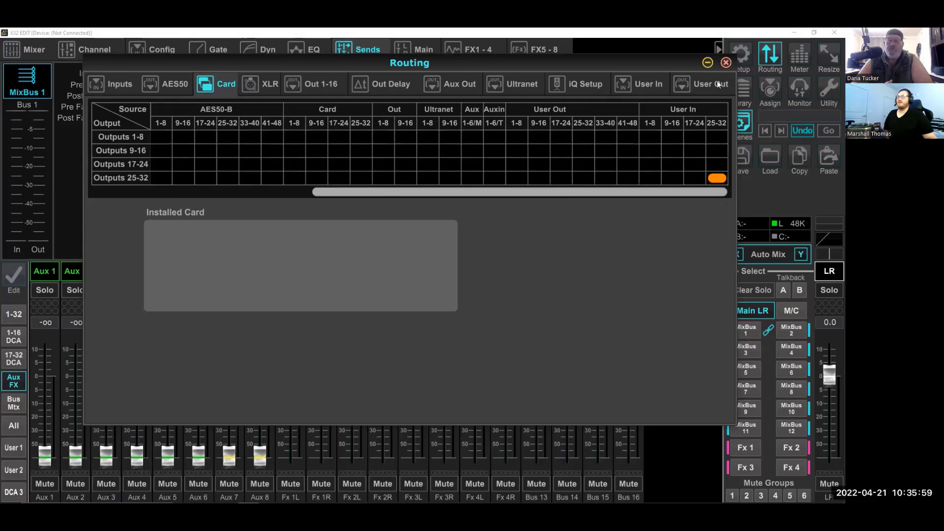
# - Patch Aux Outs 1 to 6 from the FX direct outs 1L, 1R, 2L, 2R, 3L and 3R
pyautogui.click(690, 85)
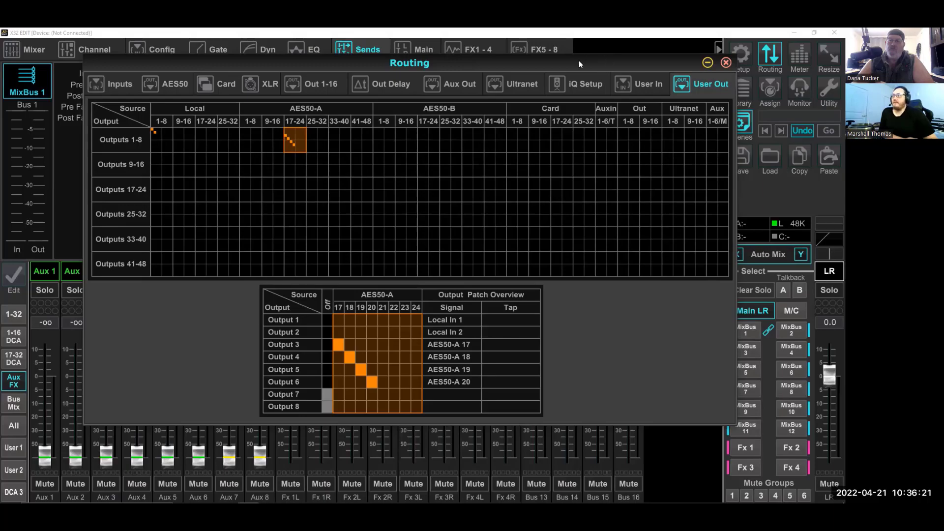
pyautogui.click(432, 76)
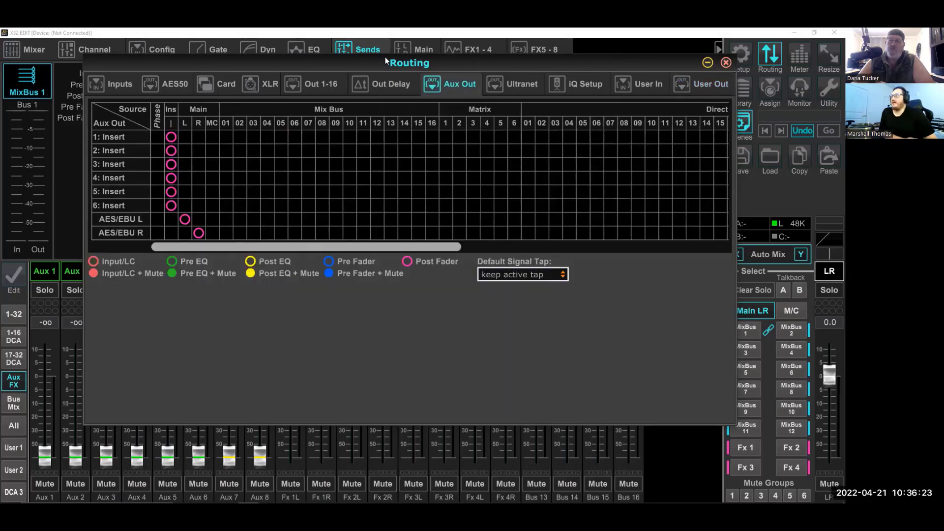
pyautogui.moveTo(282, 244); pyautogui.dragTo(684, 252)
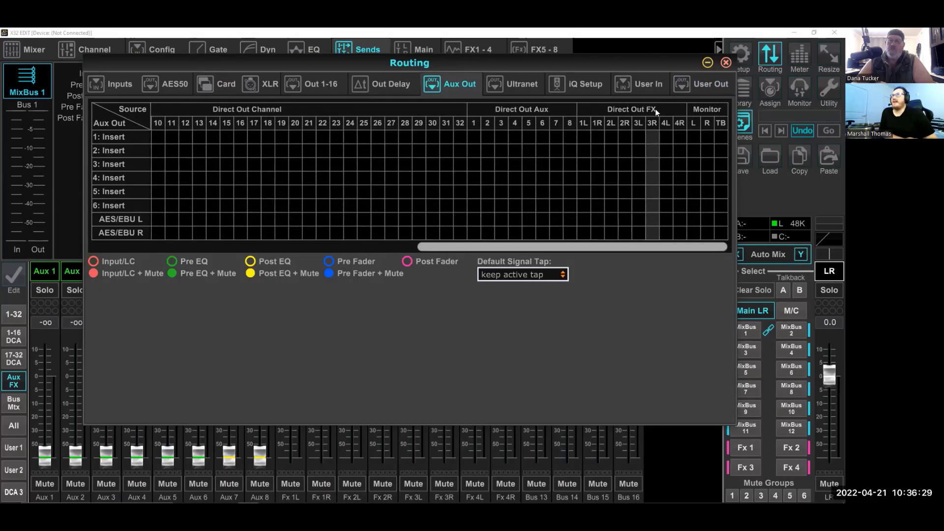
pyautogui.click(584, 137)
pyautogui.click(594, 149)
pyautogui.click(611, 164)
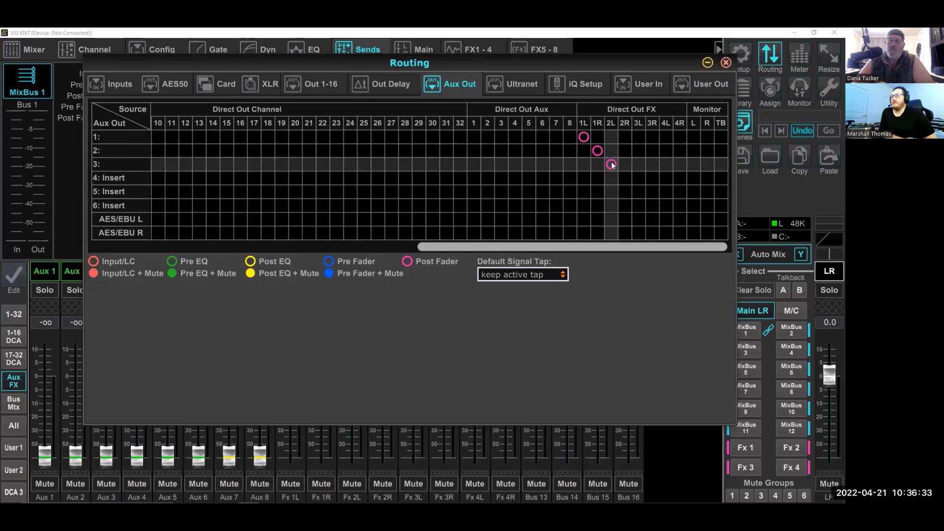
pyautogui.click(625, 178)
pyautogui.click(638, 192)
pyautogui.click(651, 206)
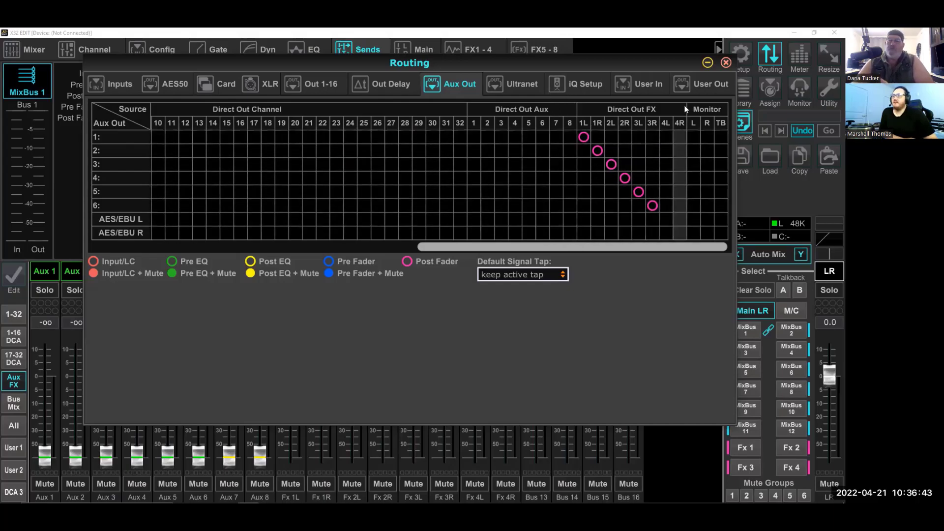
# - In the user output routing, patch Outputs 28 to 32 from Aux 2 to 6 respectively
pyautogui.click(688, 86)
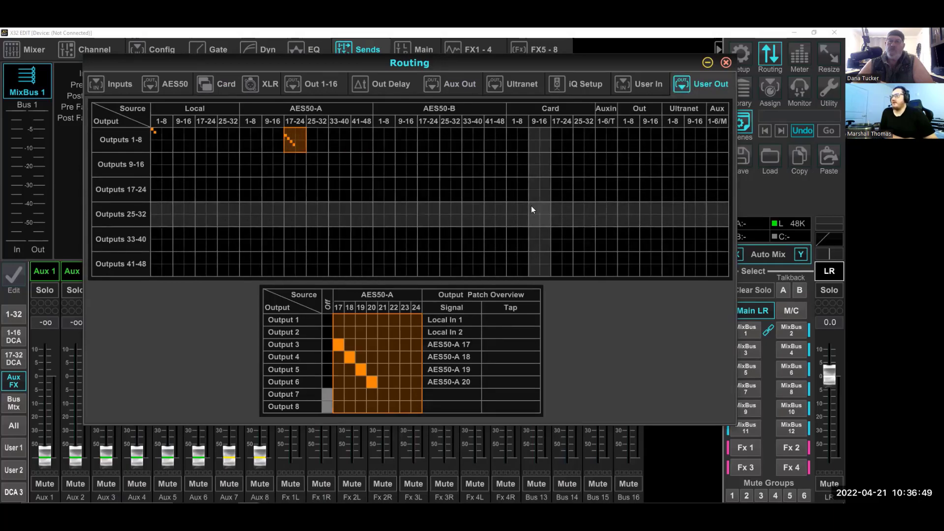
pyautogui.click(629, 212)
pyautogui.click(714, 211)
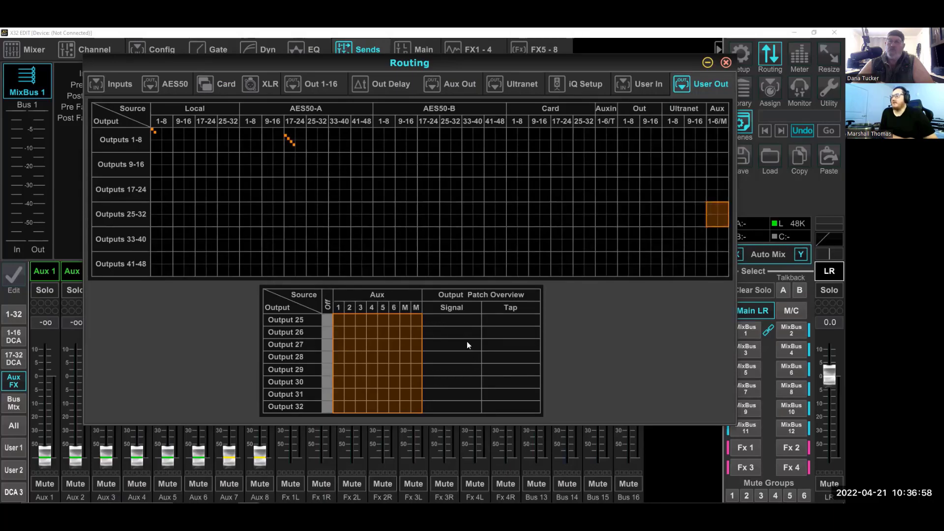
pyautogui.click(392, 408)
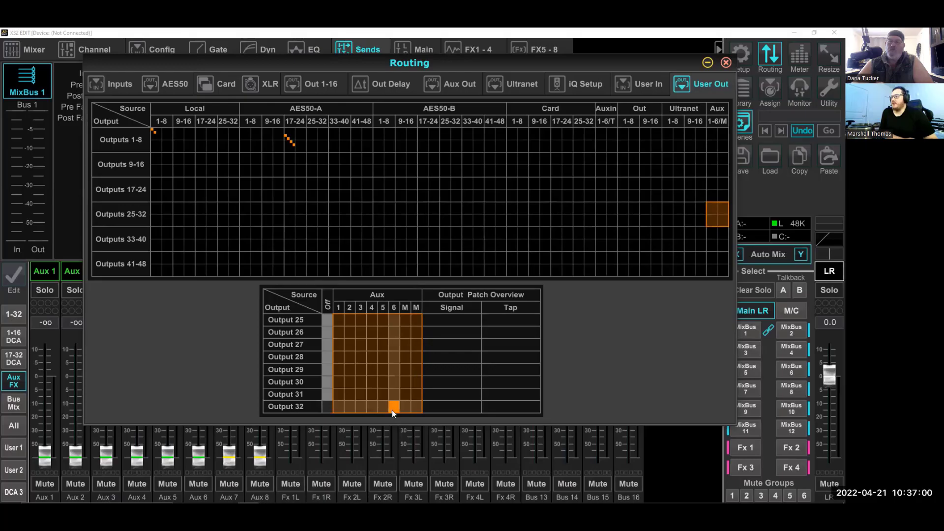
pyautogui.click(384, 397)
pyautogui.click(371, 381)
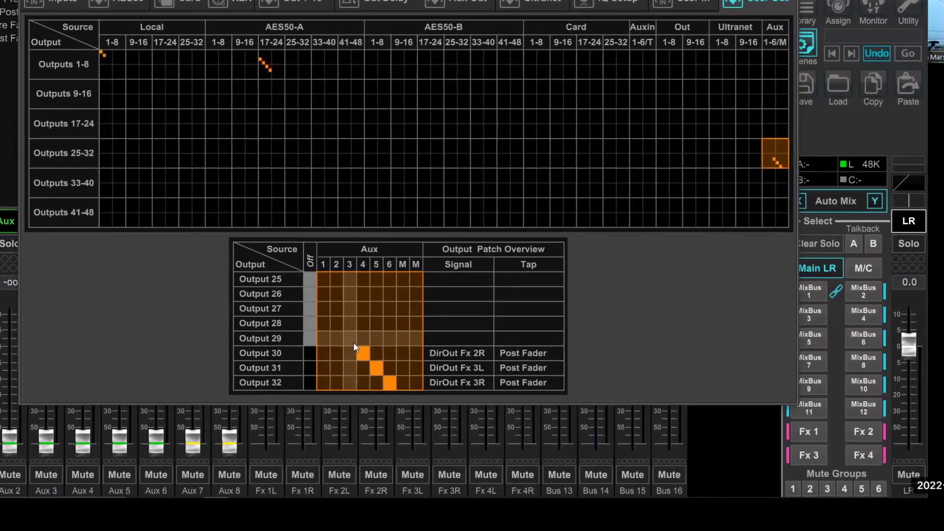
pyautogui.click(350, 338)
pyautogui.click(336, 323)
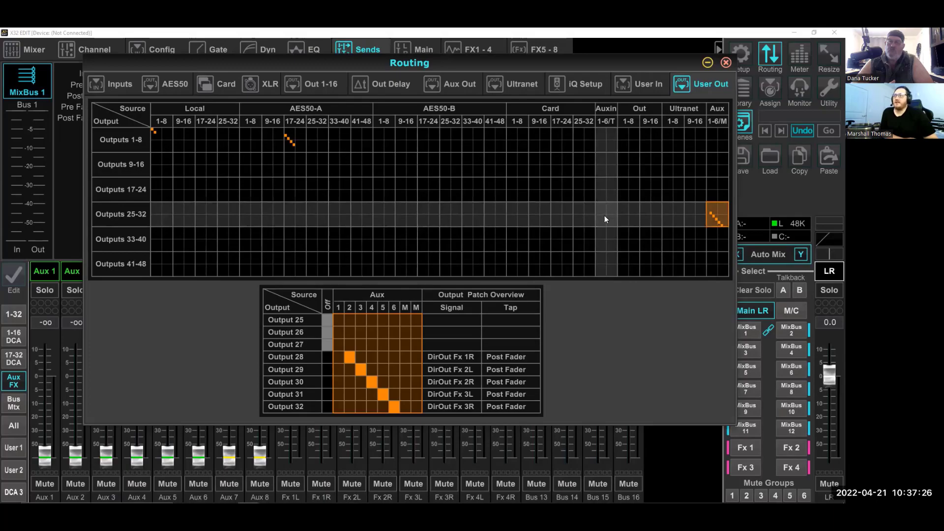
# - Change the signal taps of Aux Outs 1 to 6 to Pre Fader and close the routing window
pyautogui.click(459, 84)
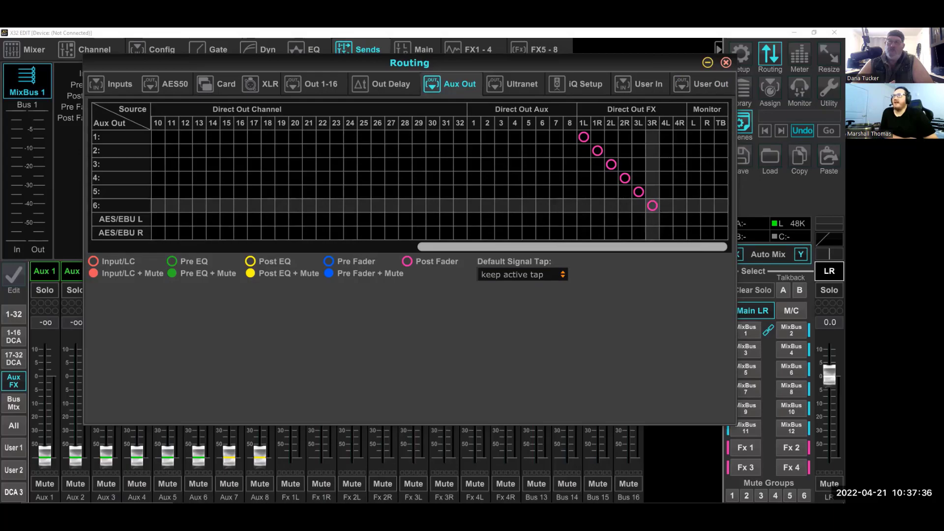
pyautogui.click(652, 205)
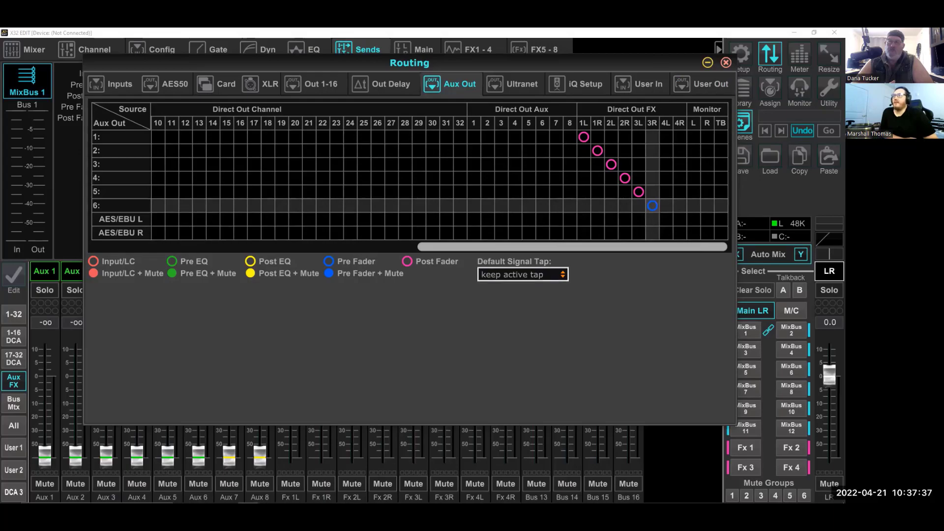
pyautogui.click(638, 191)
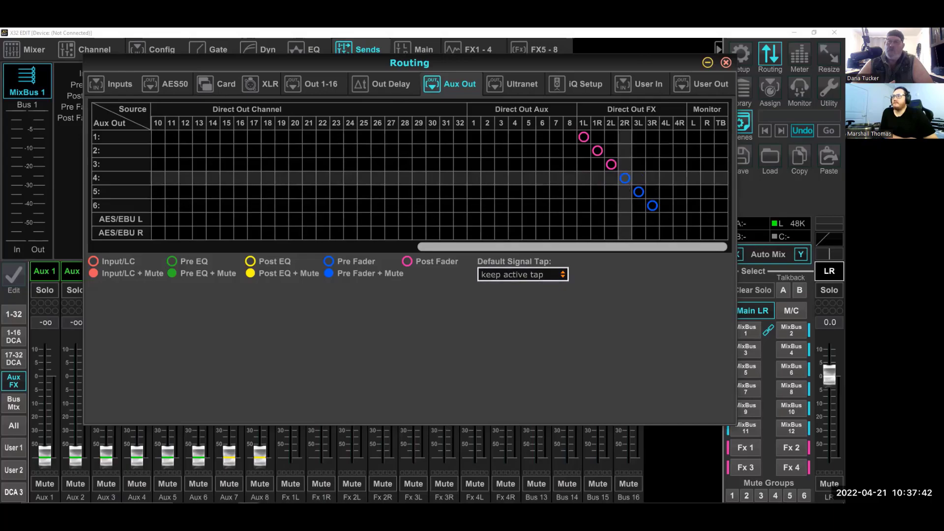
pyautogui.click(625, 178)
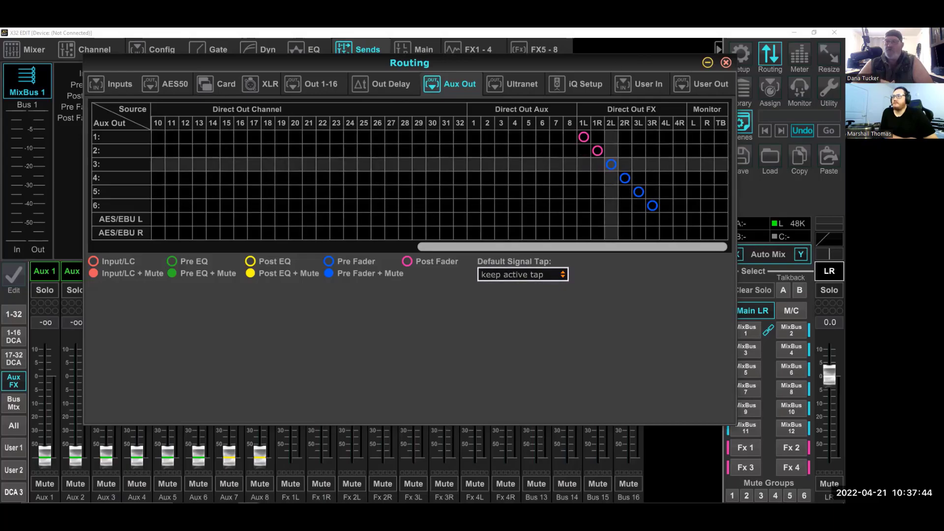
pyautogui.click(611, 164)
pyautogui.click(596, 150)
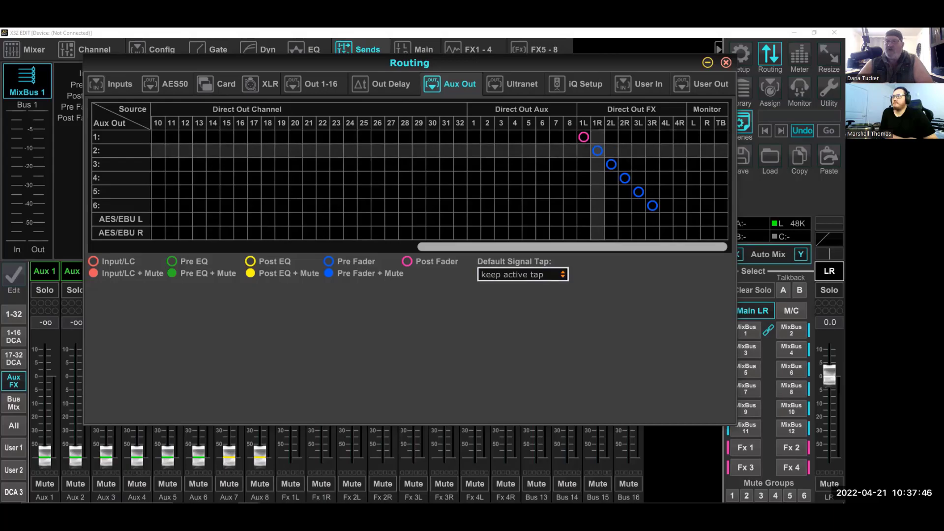
pyautogui.click(583, 136)
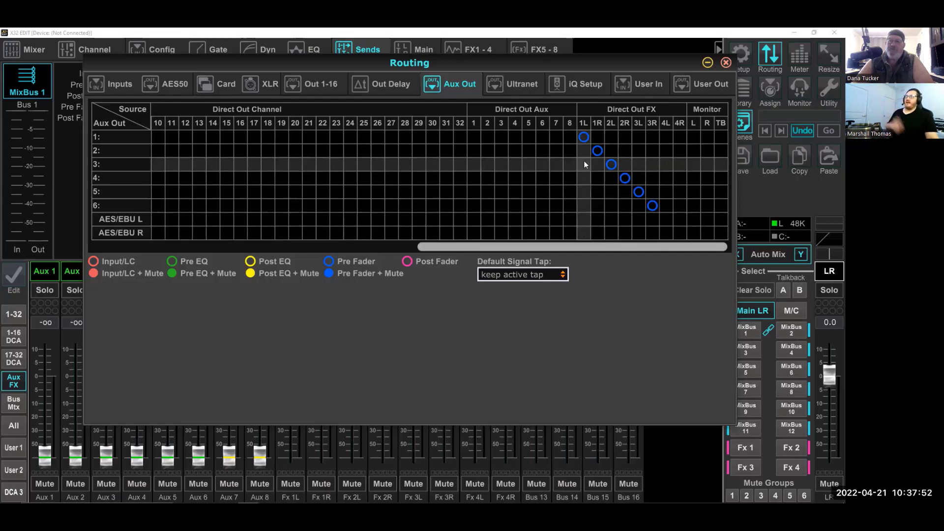
pyautogui.moveTo(529, 58); pyautogui.dragTo(537, 194)
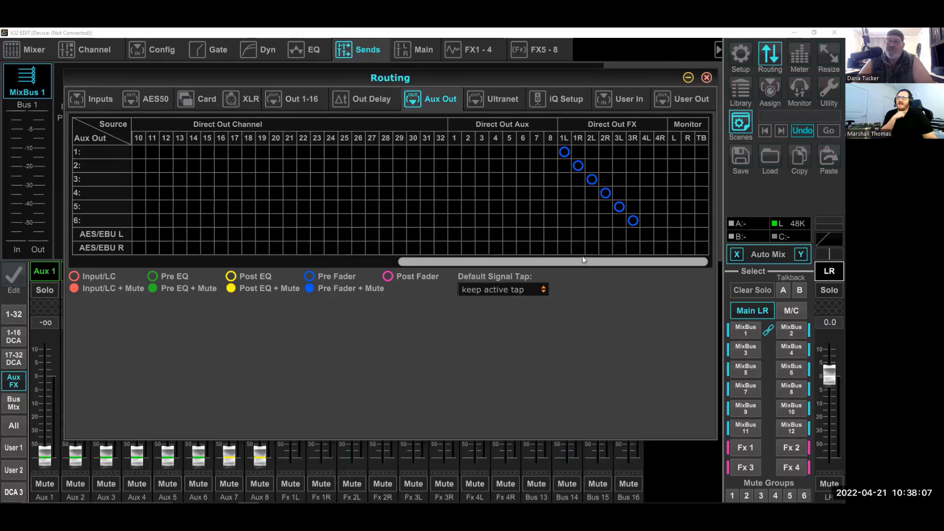
pyautogui.click(705, 78)
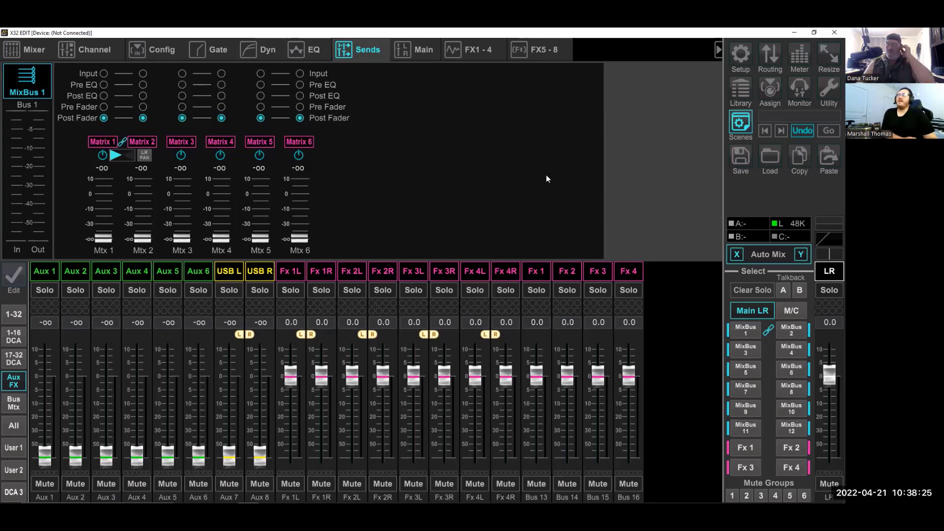
# - Check the bus and matrix faders and return to the aux and effects channels
pyautogui.click(13, 402)
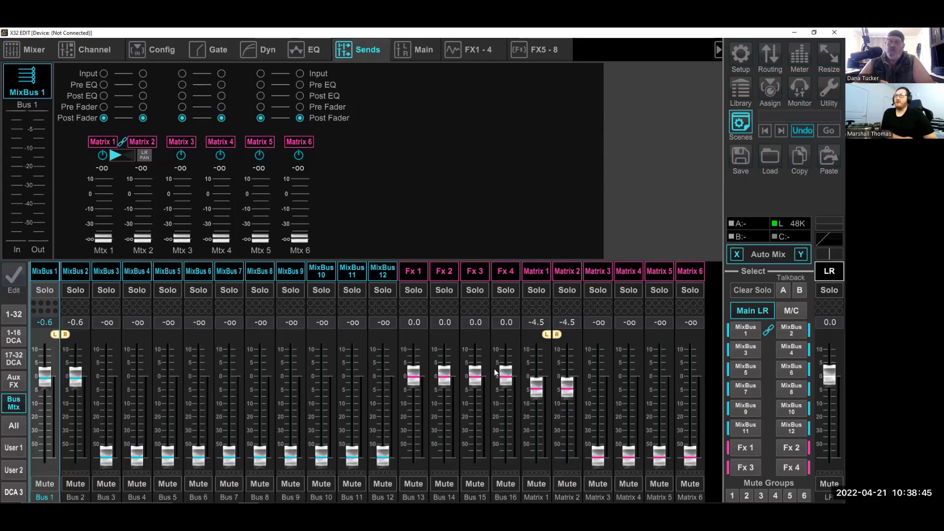
pyautogui.click(14, 381)
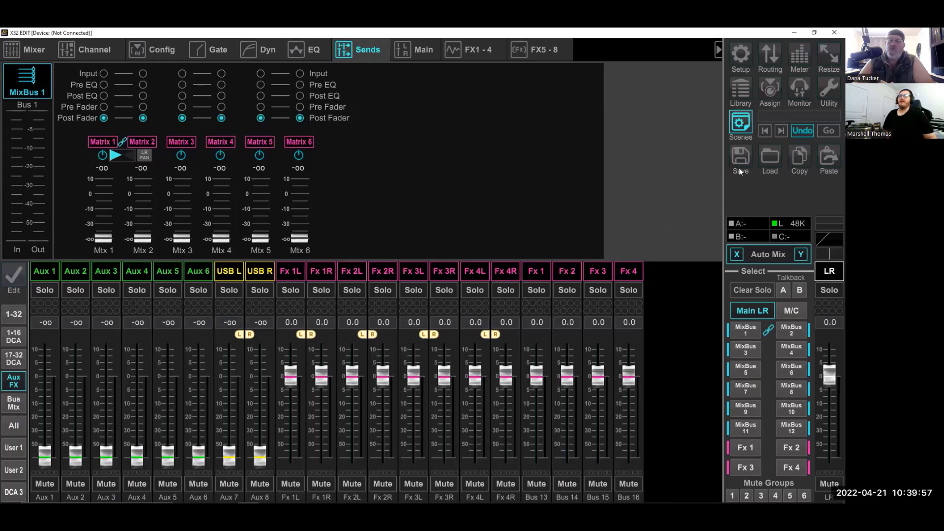
# - Reopen the routing window and review the source assignments of the Aux Out and Card outputs
pyautogui.click(770, 55)
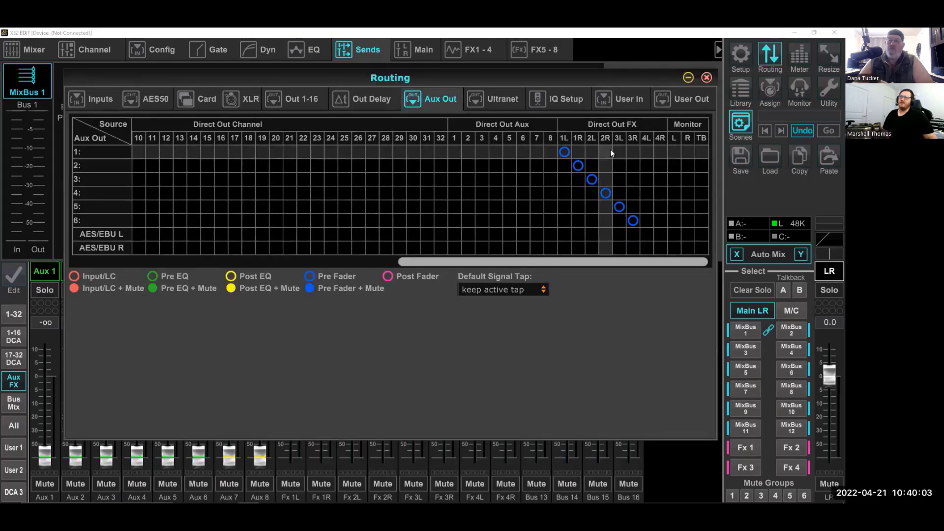
pyautogui.moveTo(645, 75); pyautogui.dragTo(636, 78)
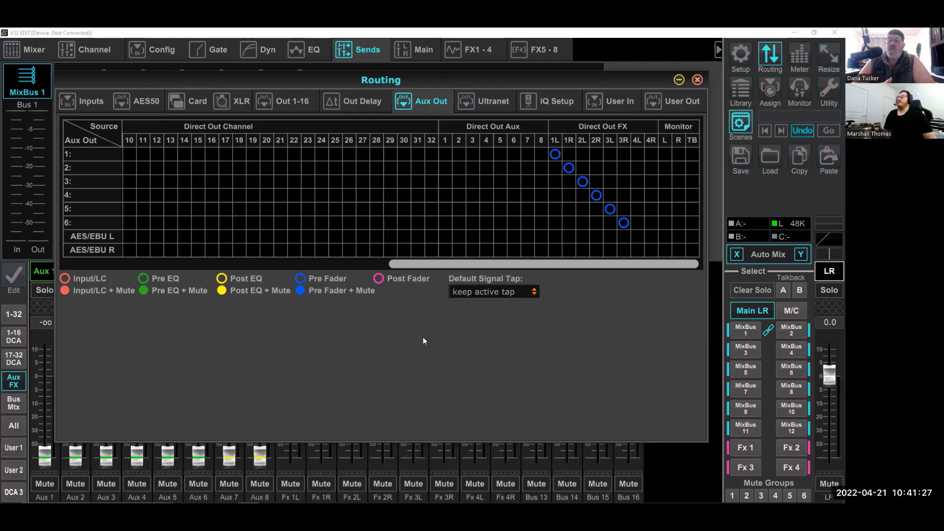
pyautogui.moveTo(458, 265); pyautogui.dragTo(167, 267)
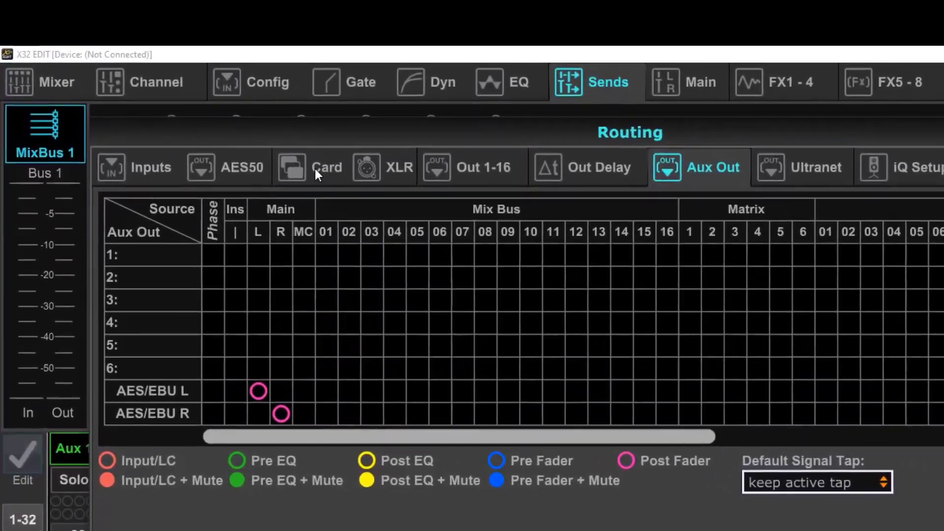
pyautogui.click(231, 122)
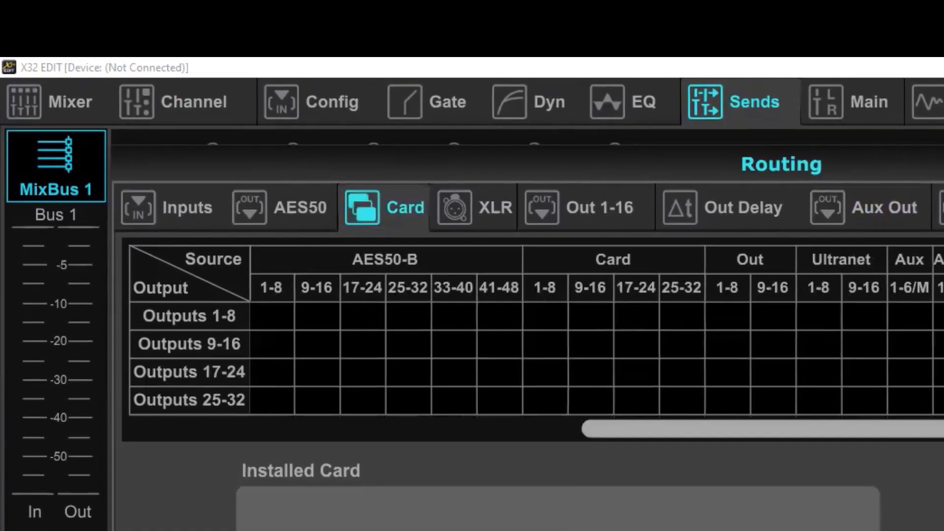
pyautogui.moveTo(934, 415); pyautogui.dragTo(350, 406)
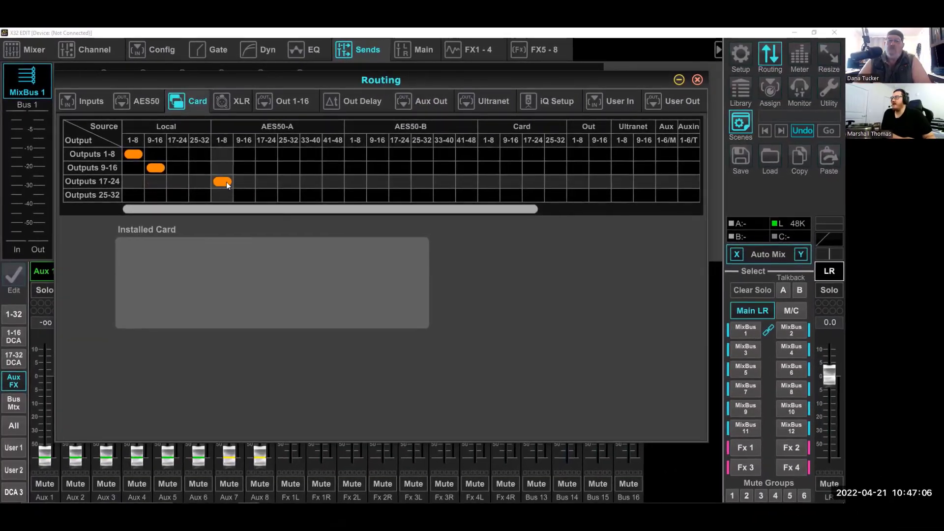
# - Review the source assignments of the Card outputs, the AES50 outputs and the input channels
pyautogui.moveTo(257, 208); pyautogui.dragTo(642, 214)
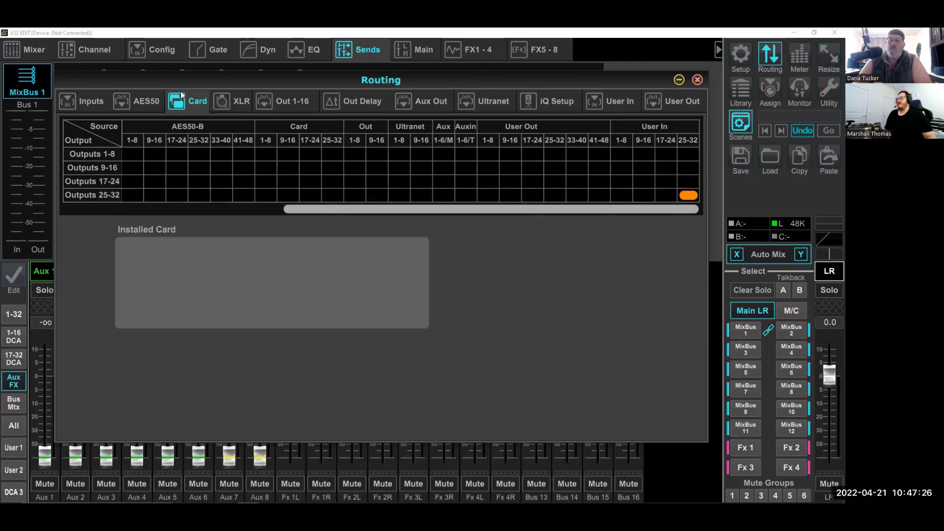
pyautogui.click(143, 101)
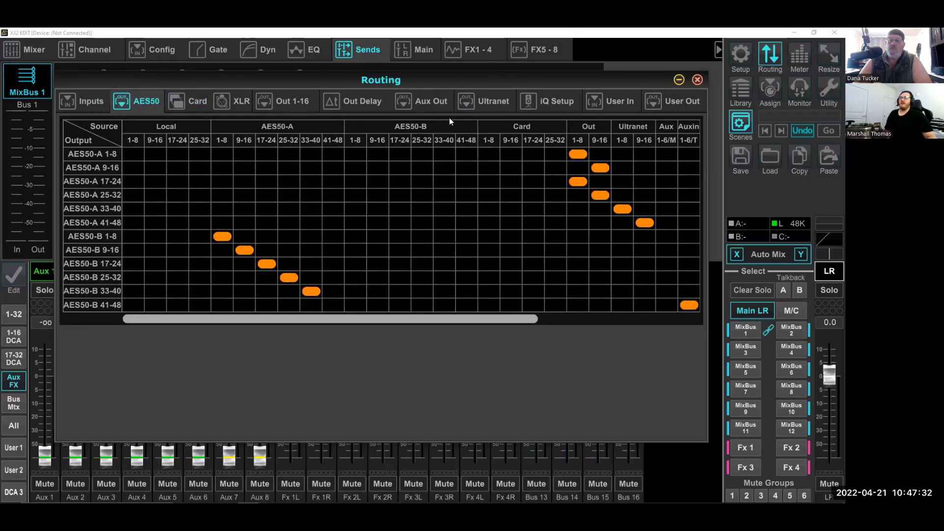
pyautogui.moveTo(418, 317); pyautogui.dragTo(489, 316)
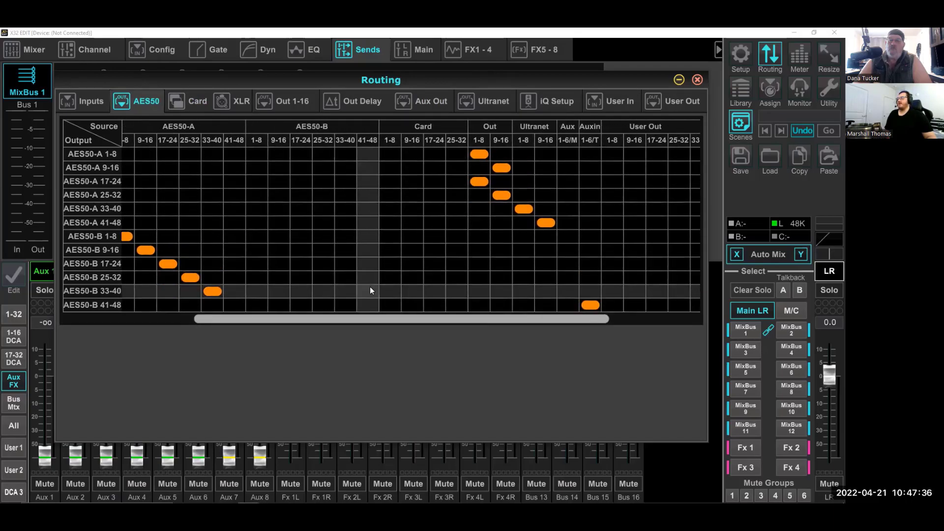
pyautogui.click(92, 102)
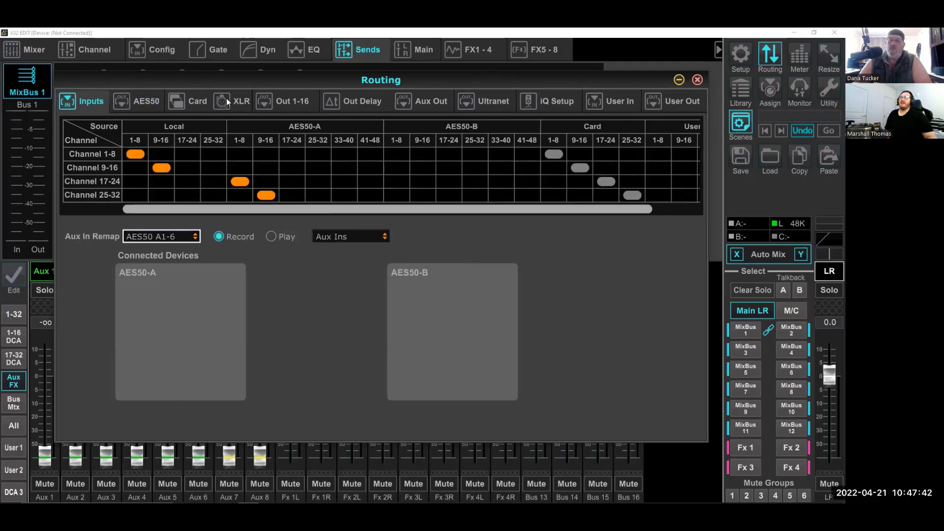
# - Patch AES50-B outputs 1-8 and 9-16 from Local 1-8 and 9-16, and outputs 17-24 and 25-32 from AES50-A 1-8 and 9-16
pyautogui.click(148, 102)
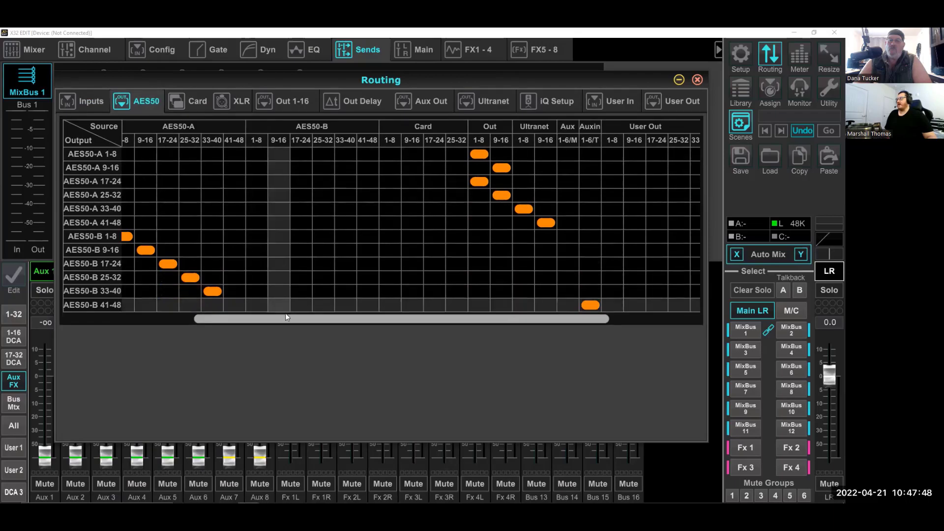
pyautogui.moveTo(337, 317); pyautogui.dragTo(266, 318)
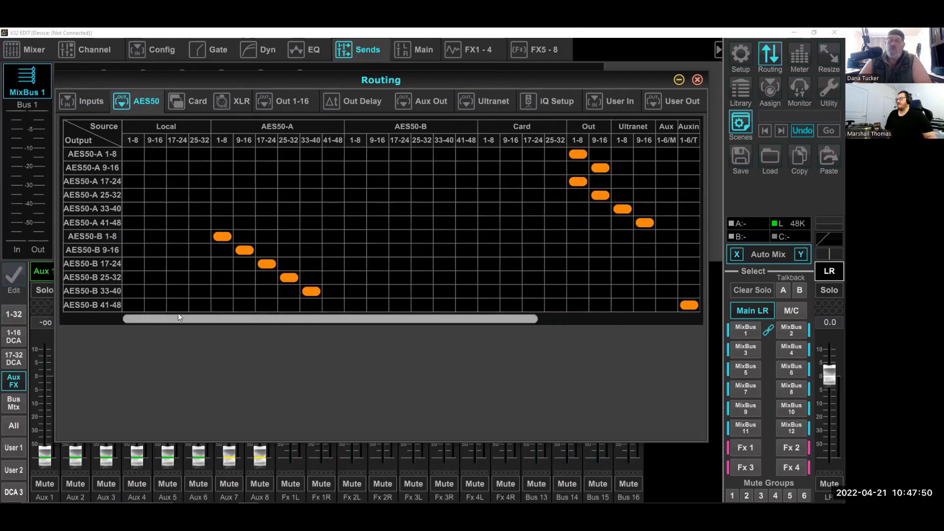
pyautogui.click(133, 236)
pyautogui.click(160, 255)
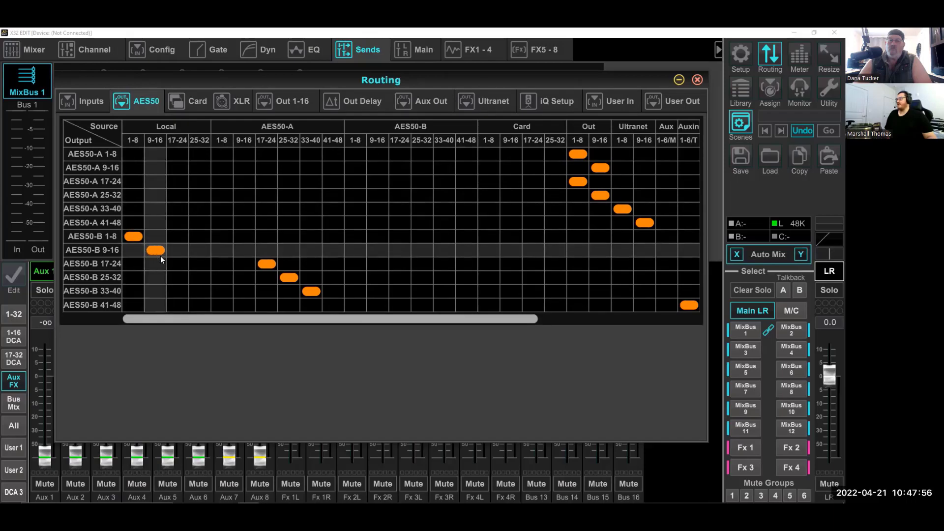
pyautogui.click(217, 265)
pyautogui.click(241, 278)
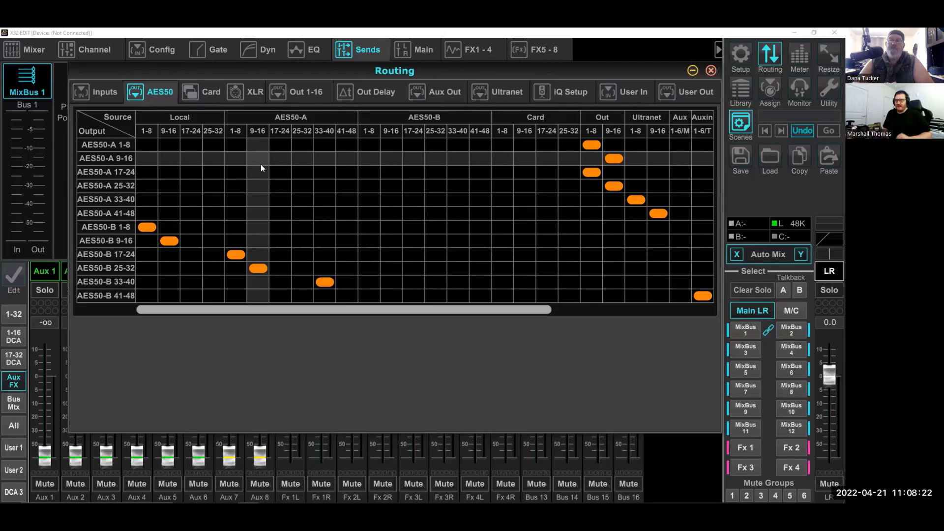
# - Switch the input routing to Play and source channels 1-32 from AES50-B 1-32 in matching blocks of eight
pyautogui.click(104, 91)
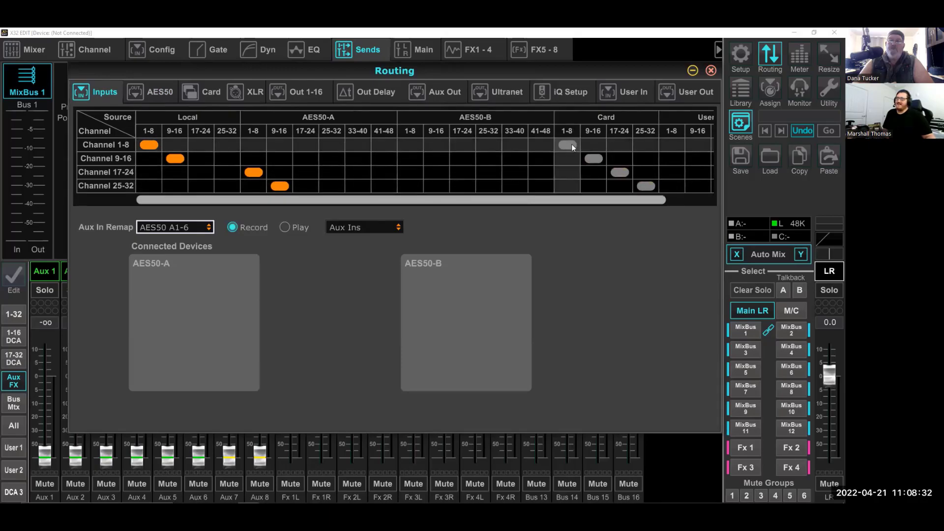
pyautogui.moveTo(572, 199); pyautogui.dragTo(613, 198)
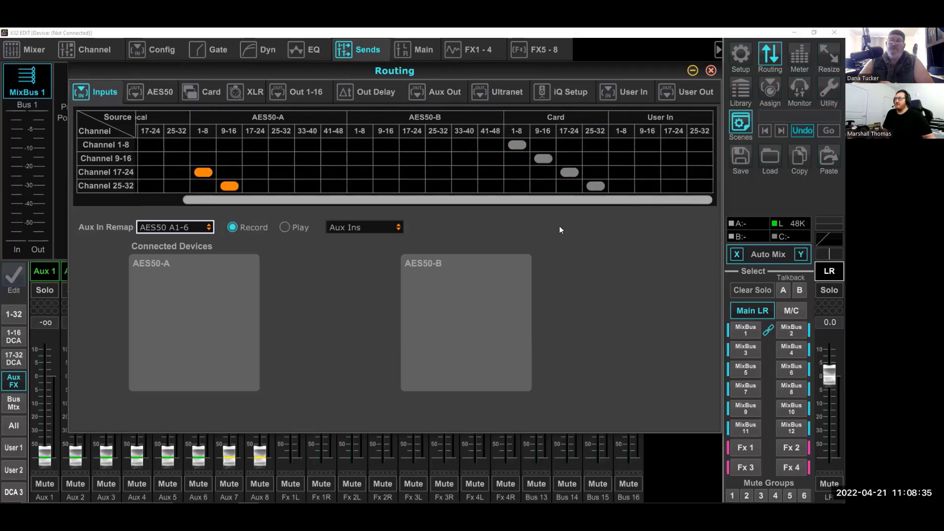
pyautogui.click(280, 226)
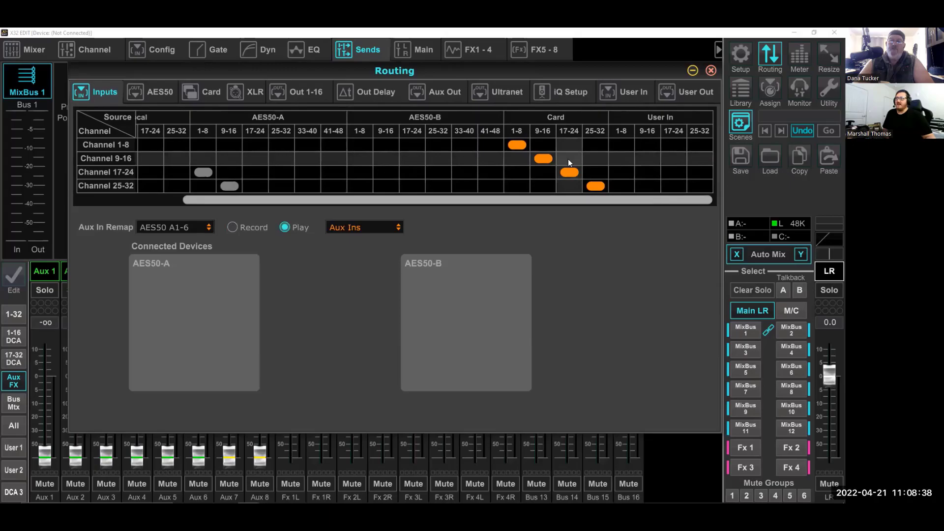
pyautogui.click(367, 144)
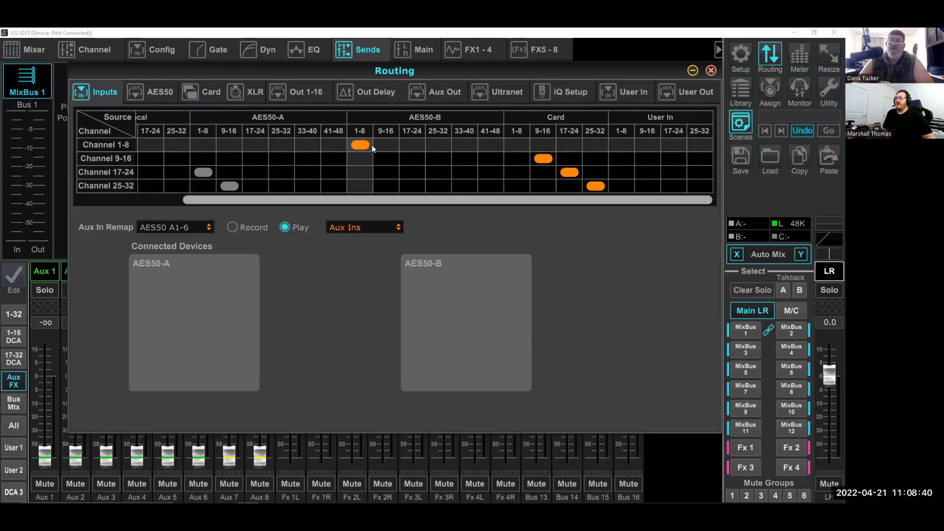
pyautogui.click(386, 159)
pyautogui.click(435, 186)
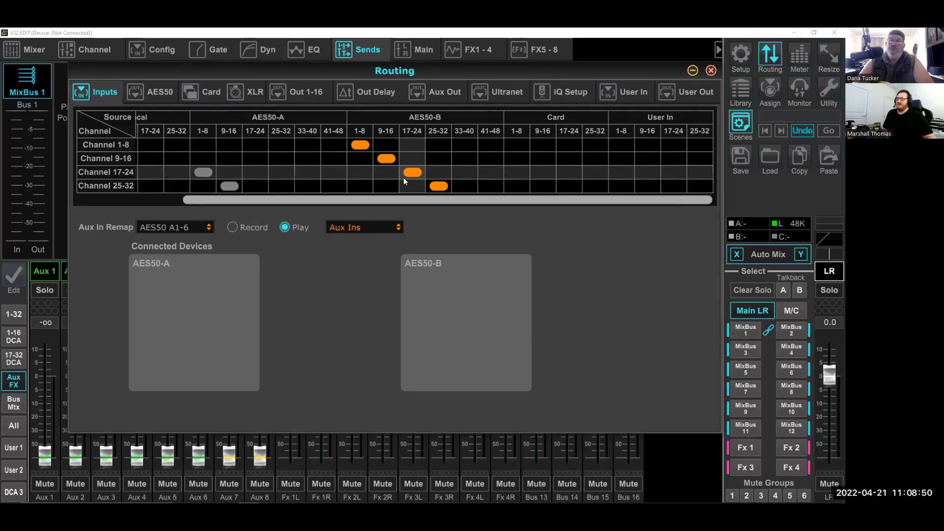
# - Switch the input routing back to Record and set its Aux In Remap to Aux Ins
pyautogui.click(232, 227)
pyautogui.moveTo(240, 202); pyautogui.dragTo(152, 188)
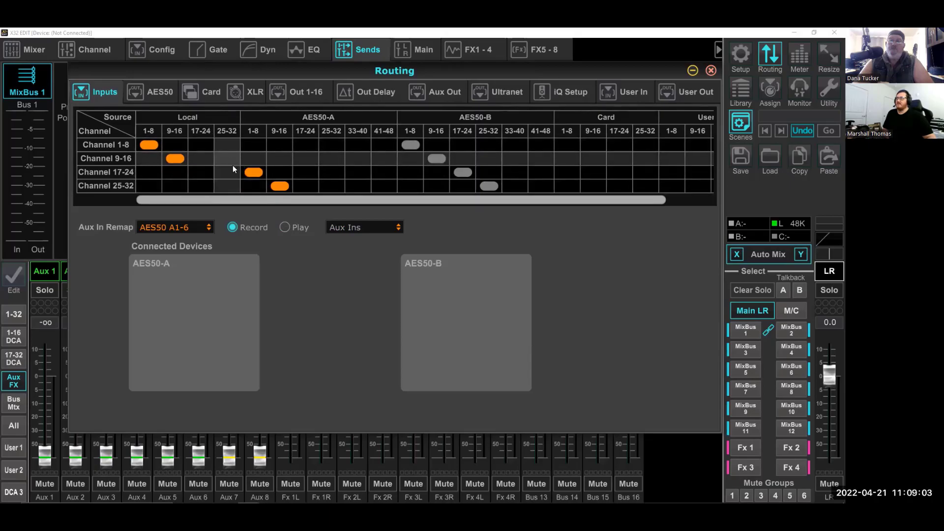
pyautogui.click(174, 227)
pyautogui.click(173, 242)
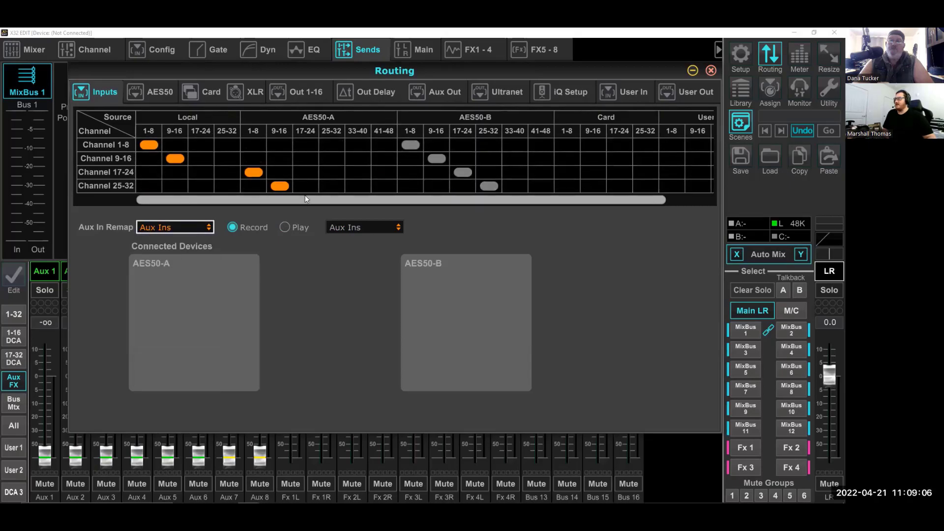
# - In the Play input routing, source channels 1-8, 9-16, 17-24 and 25-32 from AES50-B 9-16, 17-24, 25-32 and 33-40 respectively
pyautogui.moveTo(316, 203); pyautogui.dragTo(444, 209)
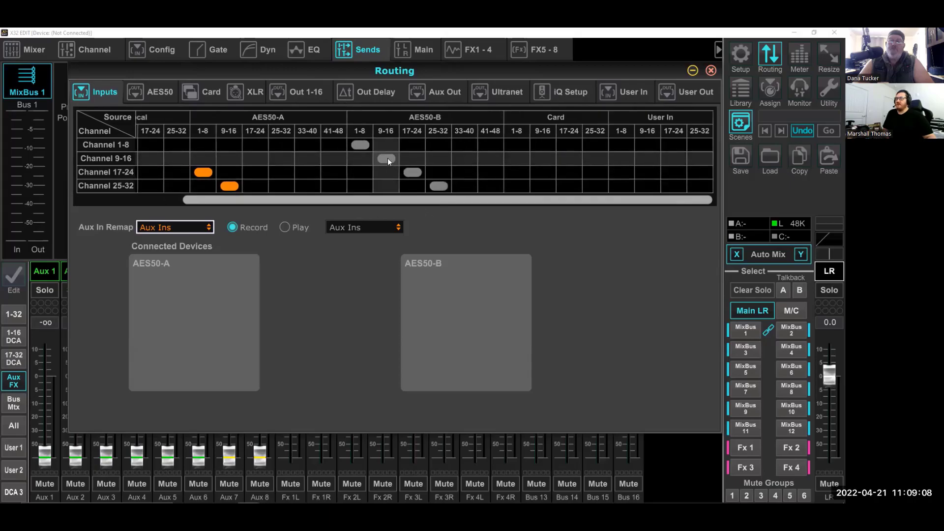
pyautogui.click(287, 227)
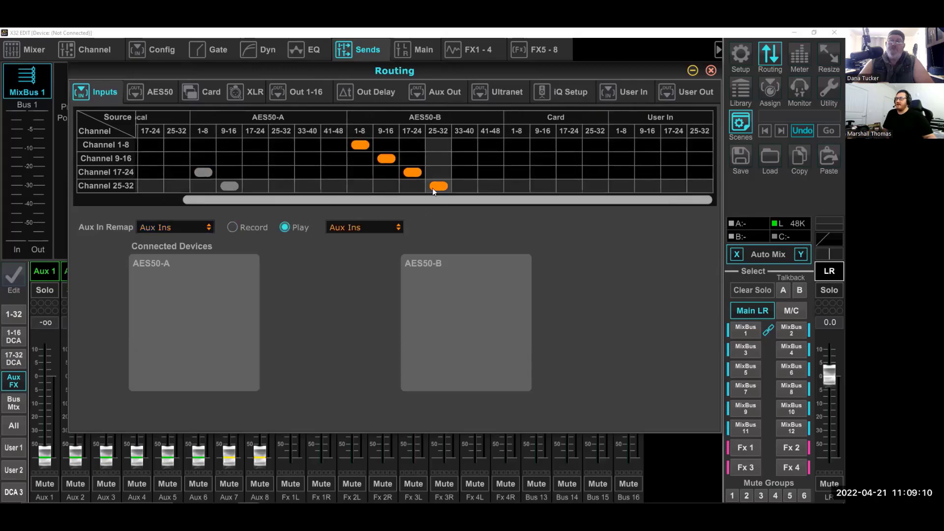
pyautogui.click(464, 185)
pyautogui.click(438, 173)
pyautogui.click(412, 158)
pyautogui.click(386, 144)
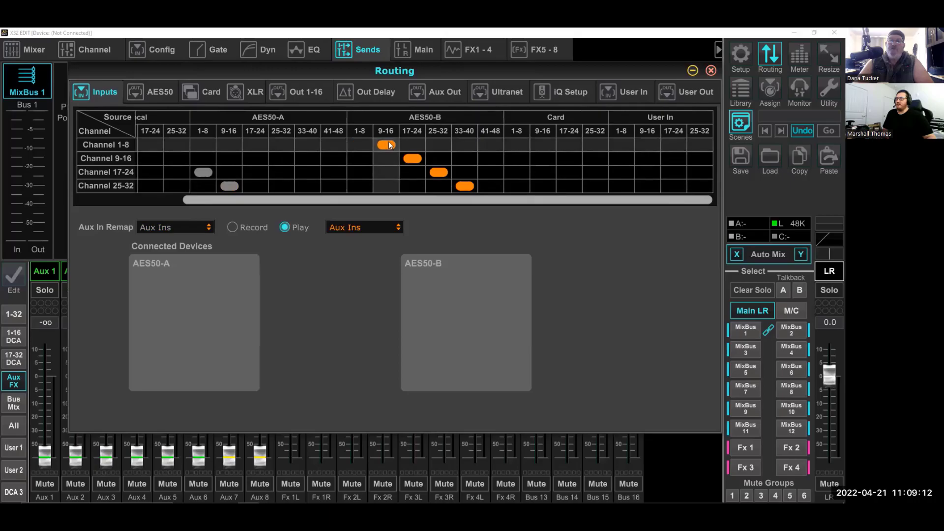
# - Set the aux input remap for Play to AES50 B1-6
pyautogui.click(385, 229)
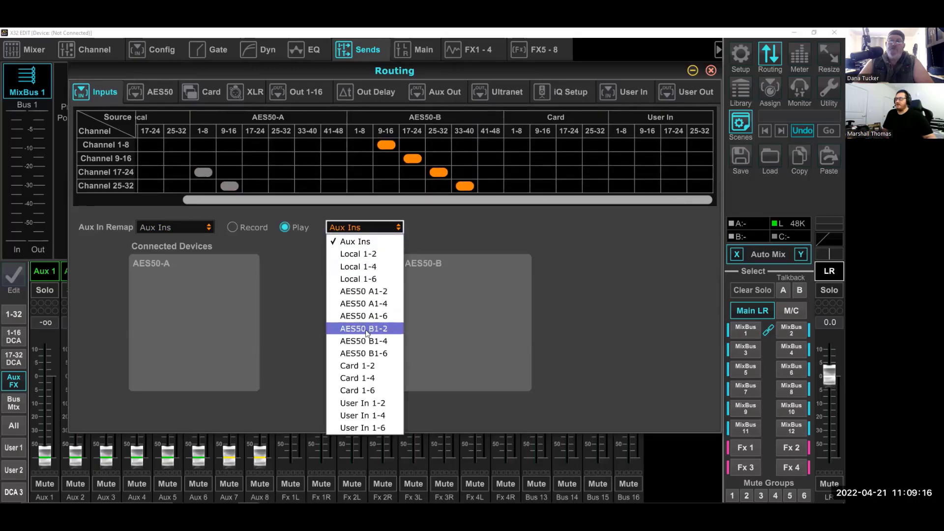
pyautogui.click(350, 353)
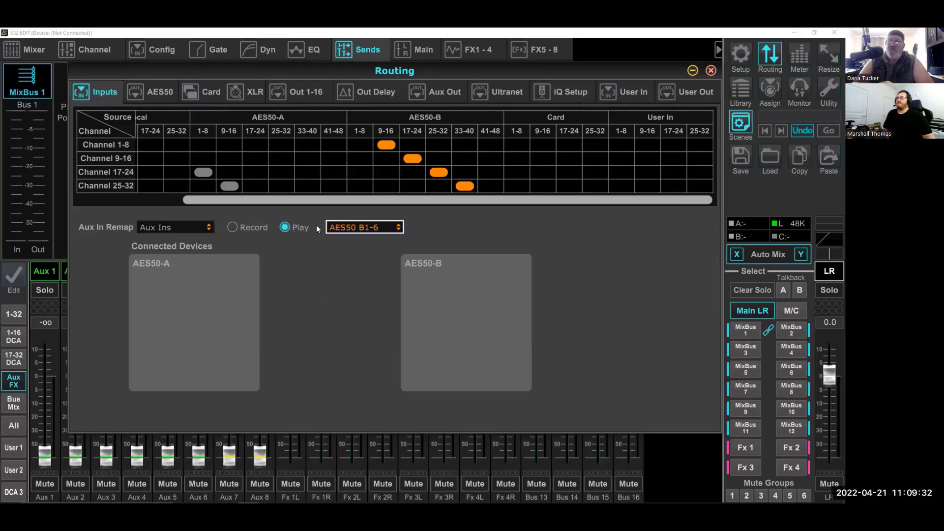
pyautogui.click(366, 229)
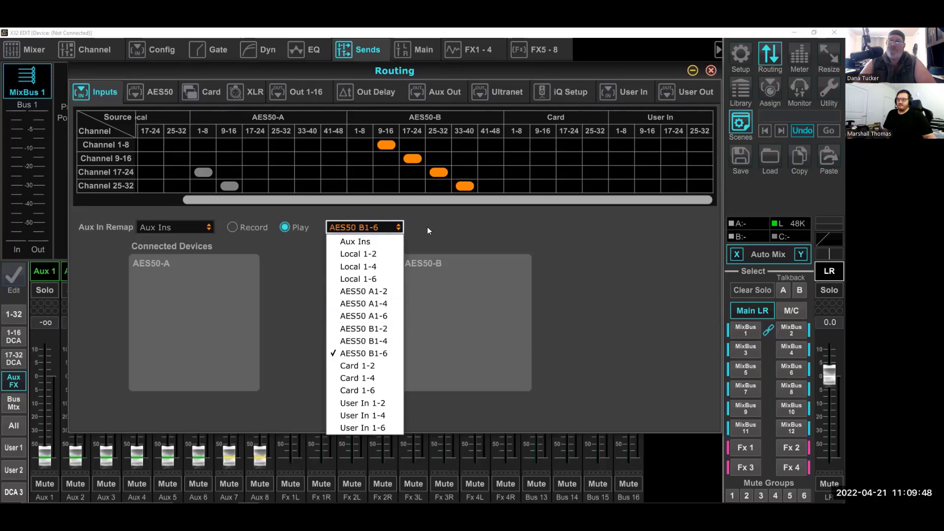
pyautogui.click(470, 207)
# - Compare the Record and Play input routing by switching between them, finishing on Record
pyautogui.click(230, 227)
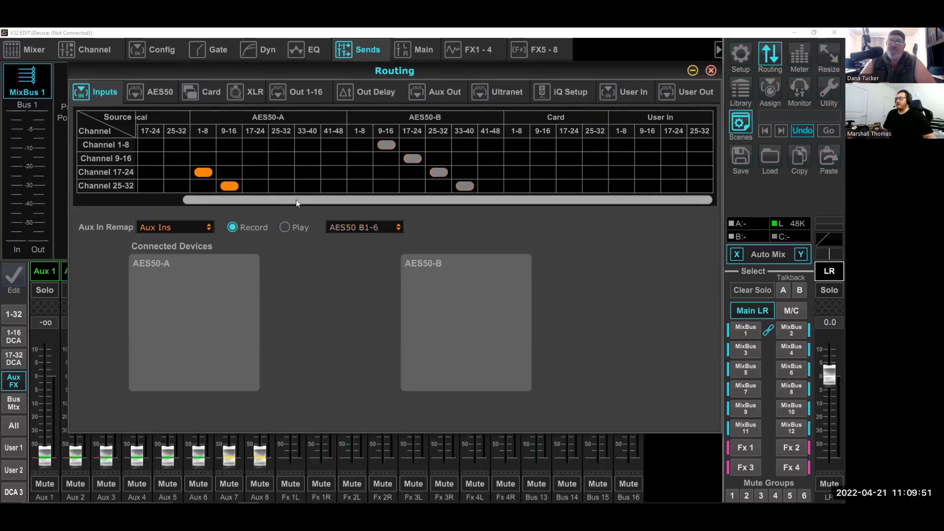
pyautogui.moveTo(295, 200); pyautogui.dragTo(155, 193)
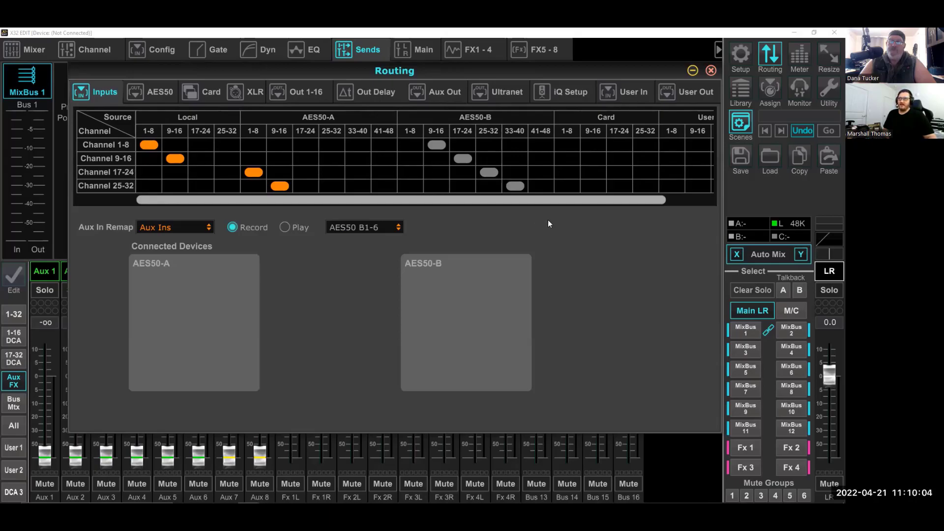
pyautogui.click(284, 227)
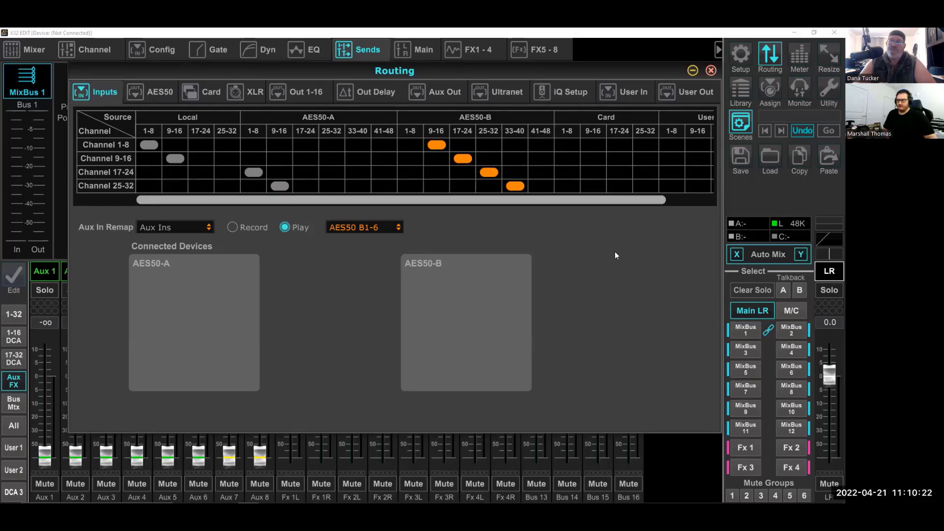
pyautogui.click(236, 227)
pyautogui.click(286, 228)
pyautogui.click(236, 228)
pyautogui.click(284, 227)
pyautogui.click(242, 228)
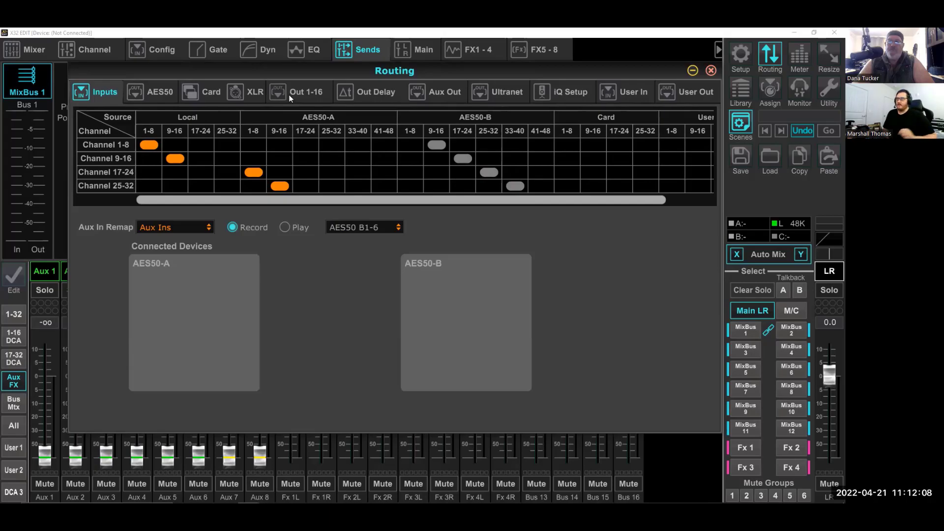
# - Review the Out 1-16 and Aux Out assignments, including the direct FX sources, and minimise the routing window
pyautogui.click(288, 96)
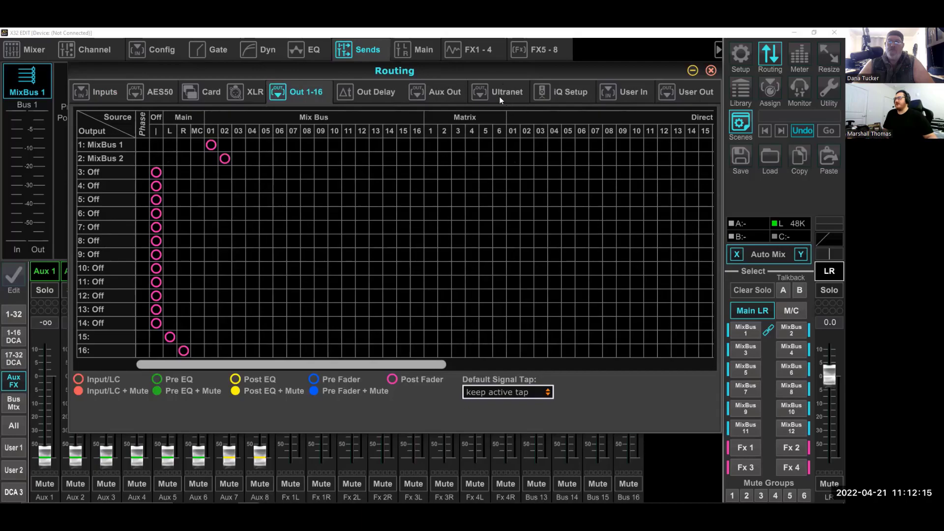
pyautogui.click(453, 95)
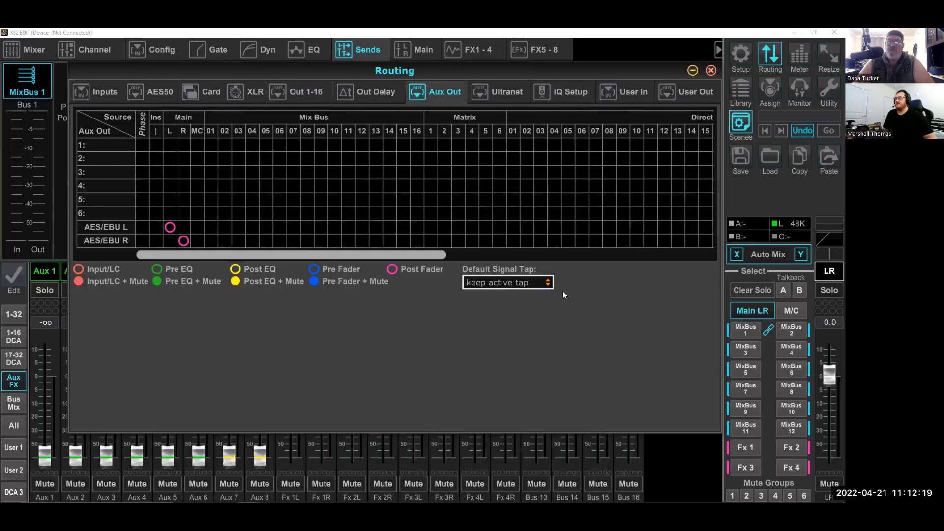
pyautogui.moveTo(299, 258); pyautogui.dragTo(612, 248)
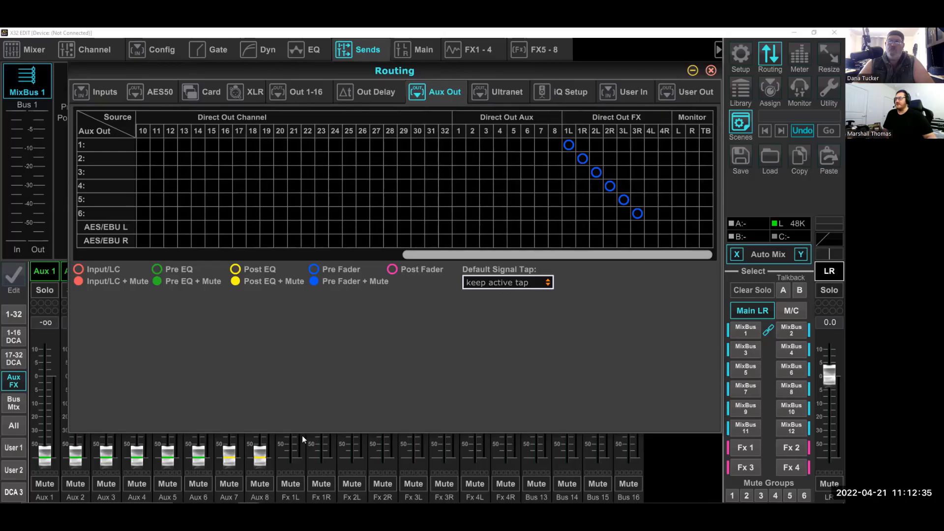
pyautogui.click(692, 72)
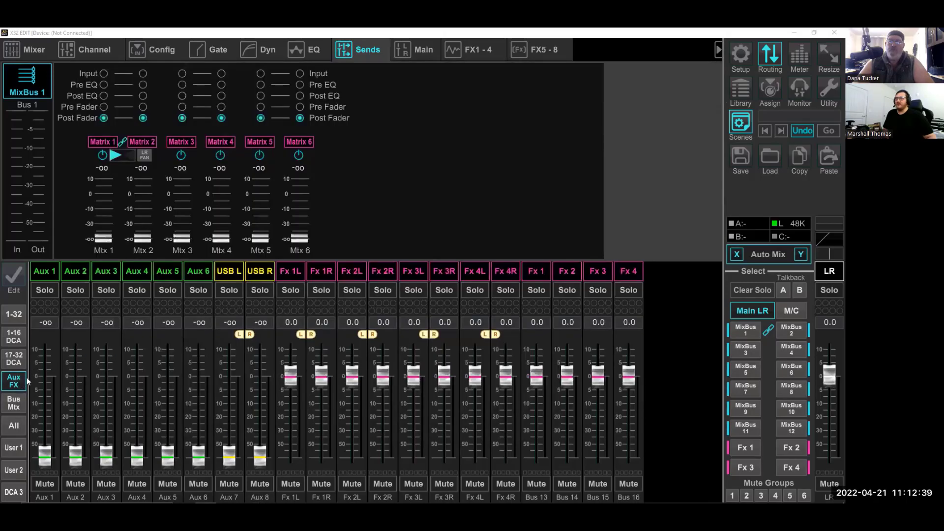
# - Select the Aux 6 channel and examine the available input sources in its configuration without changing the source
pyautogui.click(166, 276)
pyautogui.click(191, 277)
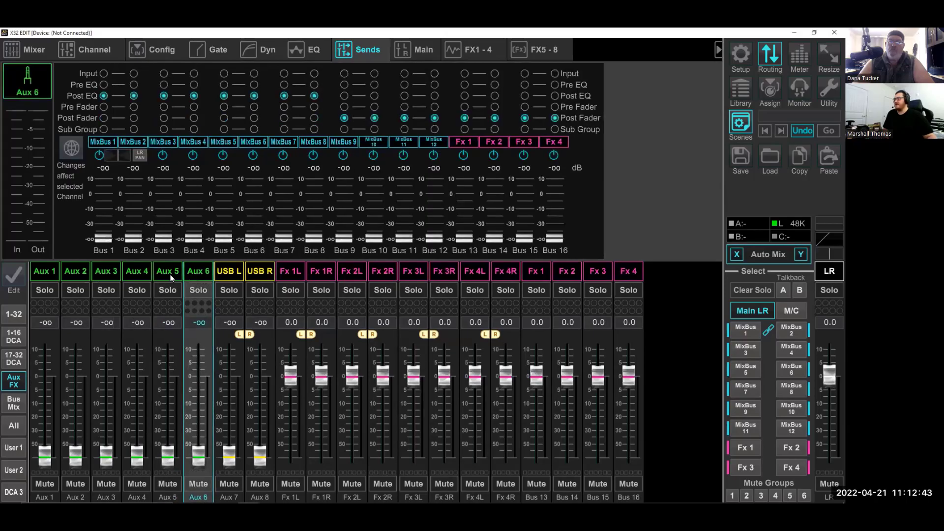
pyautogui.click(149, 49)
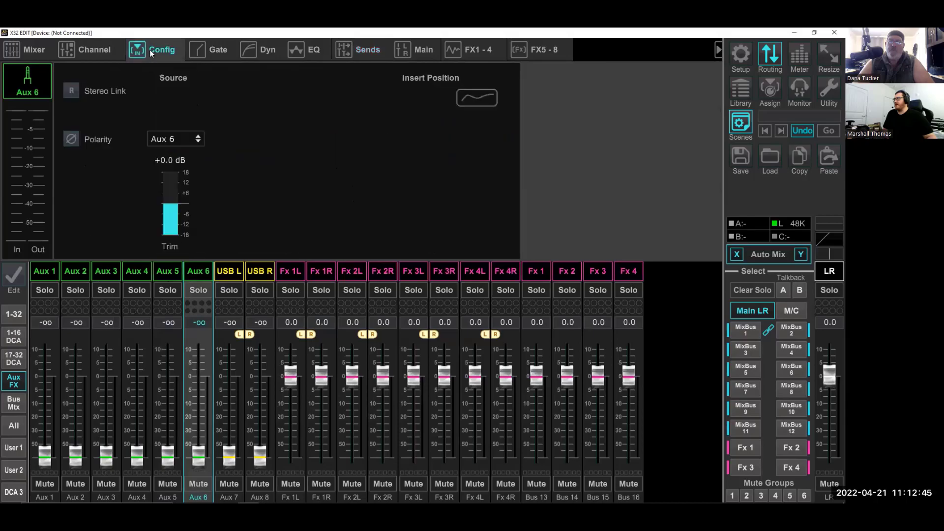
pyautogui.click(167, 141)
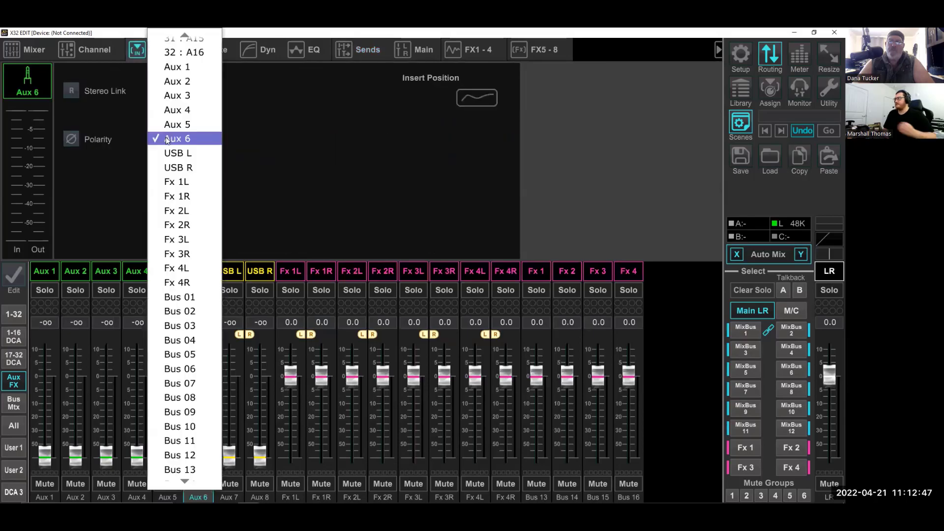
pyautogui.scroll(8, 167, 140)
pyautogui.scroll(-8, 167, 140)
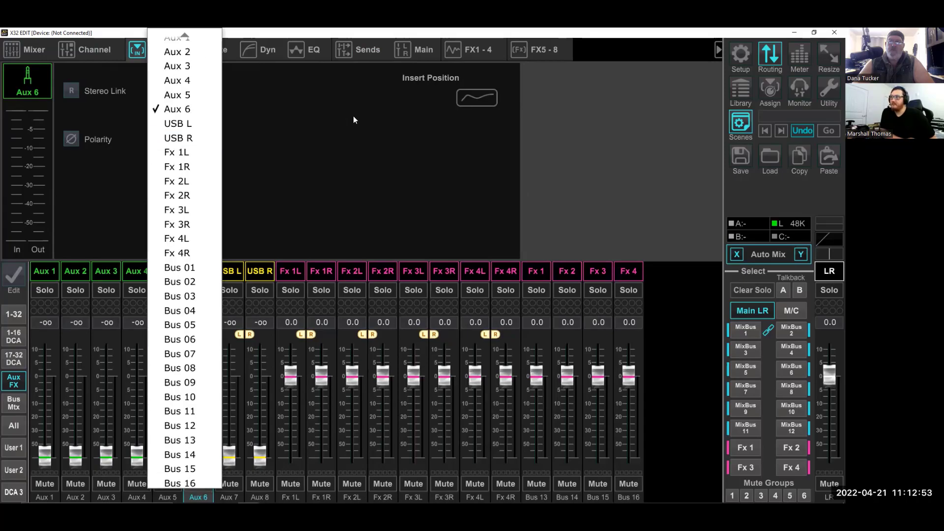
pyautogui.click(317, 130)
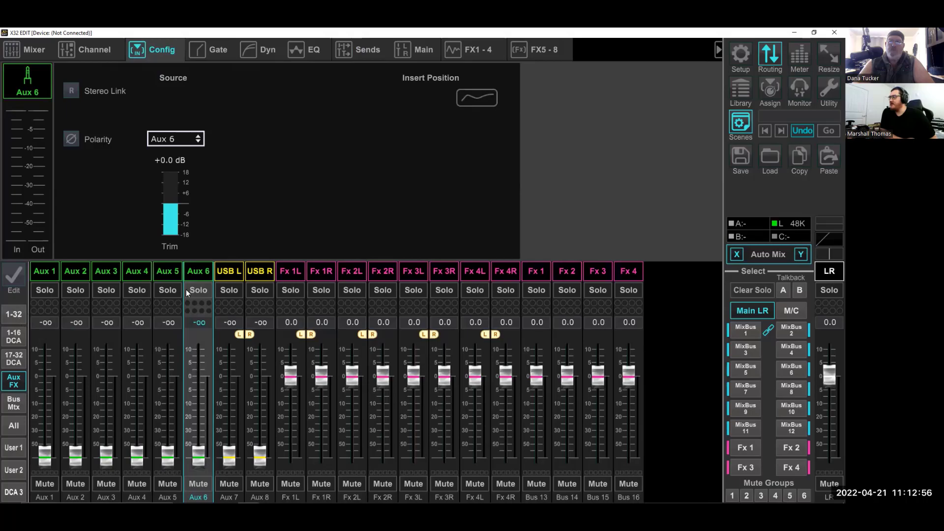
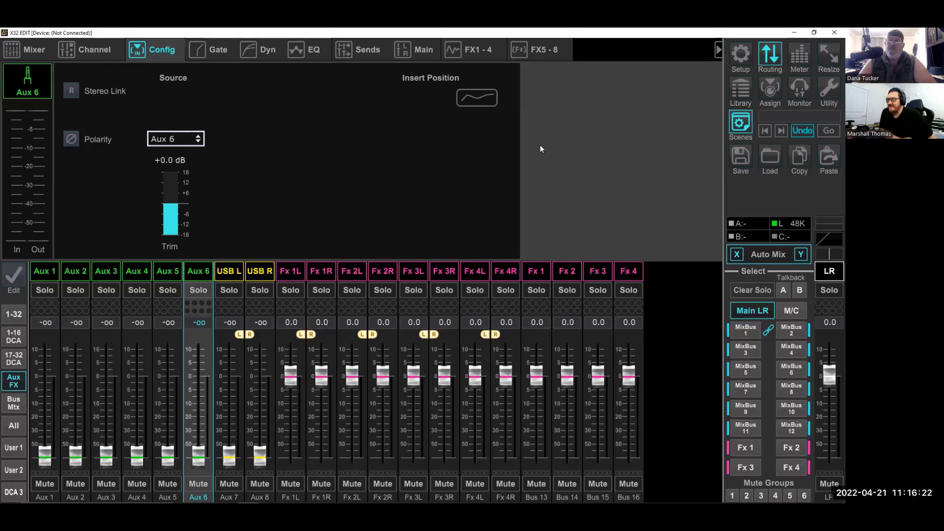
# - Set the aux input remap for Record to AES50 B1-2 and close the routing window
pyautogui.click(764, 53)
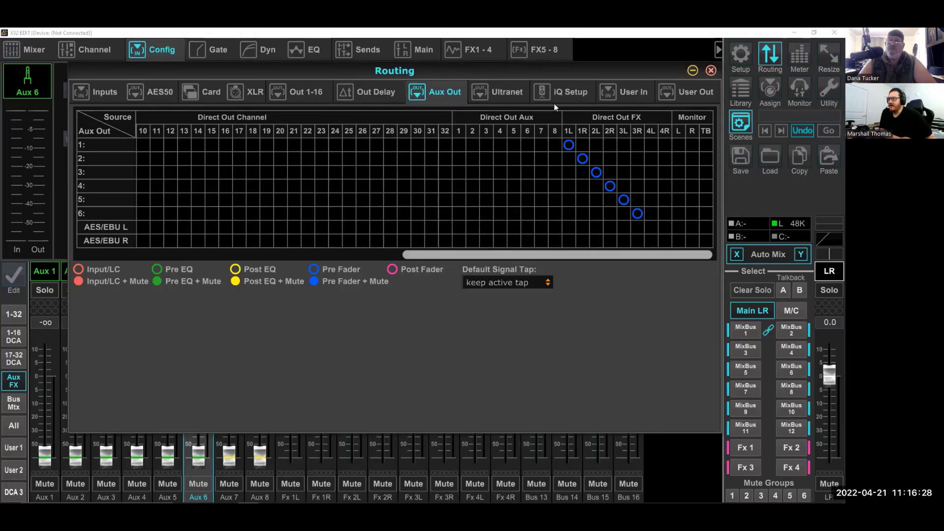
pyautogui.moveTo(605, 256); pyautogui.dragTo(650, 253)
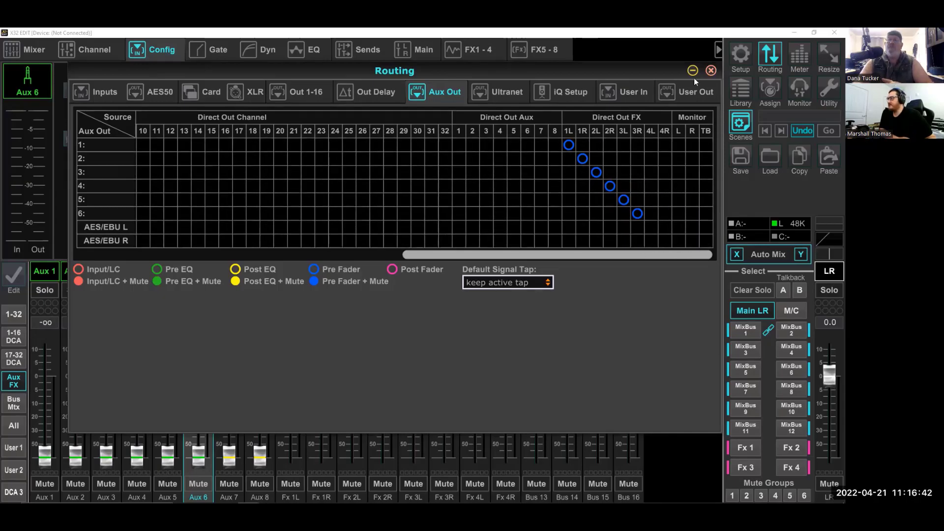
pyautogui.click(105, 92)
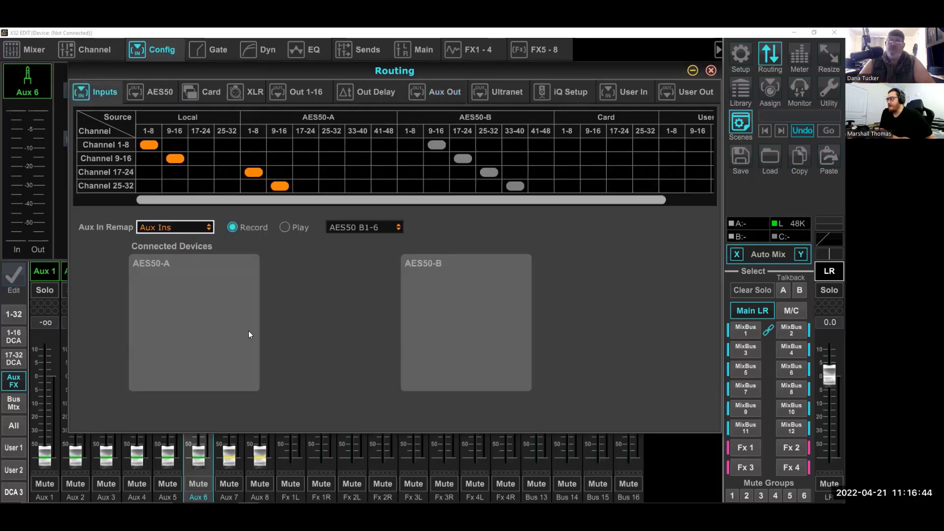
pyautogui.click(191, 228)
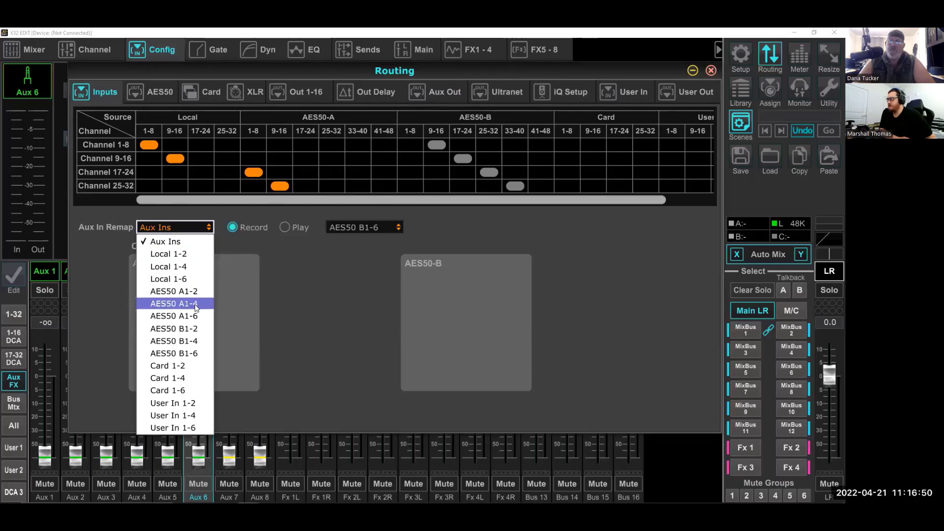
pyautogui.click(198, 328)
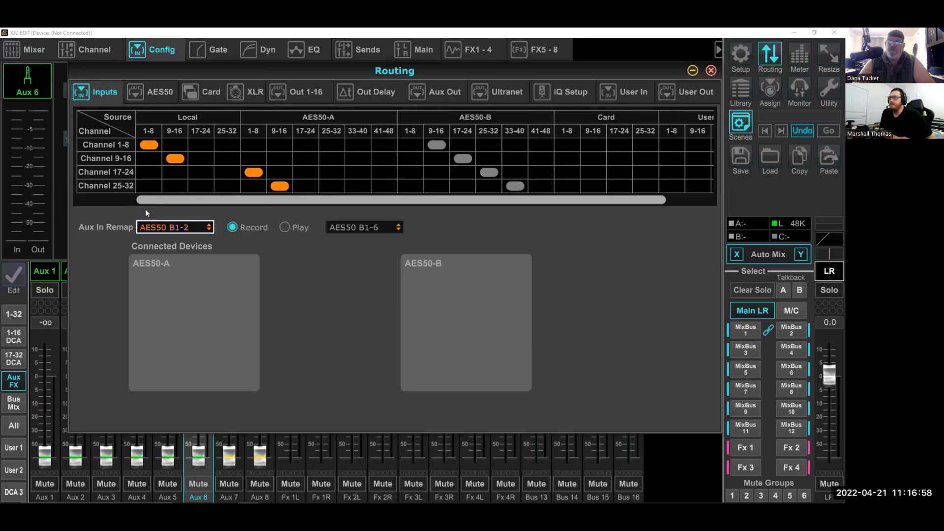
pyautogui.click(710, 71)
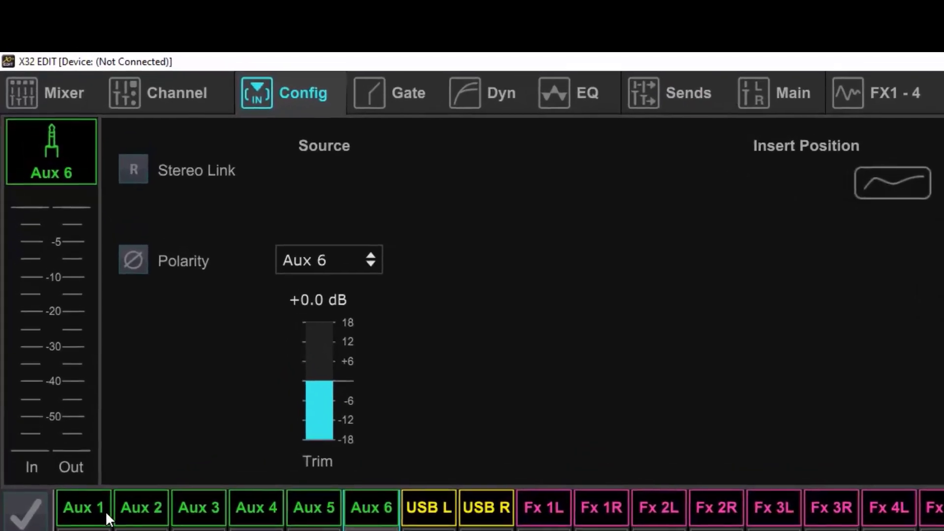
# - Compare the input sources of channels Aux 1 through Aux 6, clear the solo on Aux 6, and finish on Aux 1
pyautogui.click(106, 511)
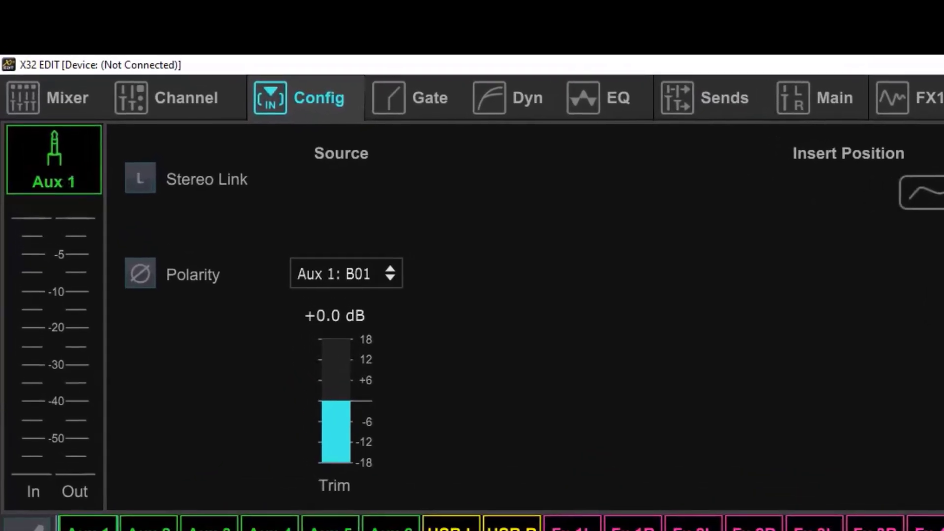
pyautogui.click(151, 529)
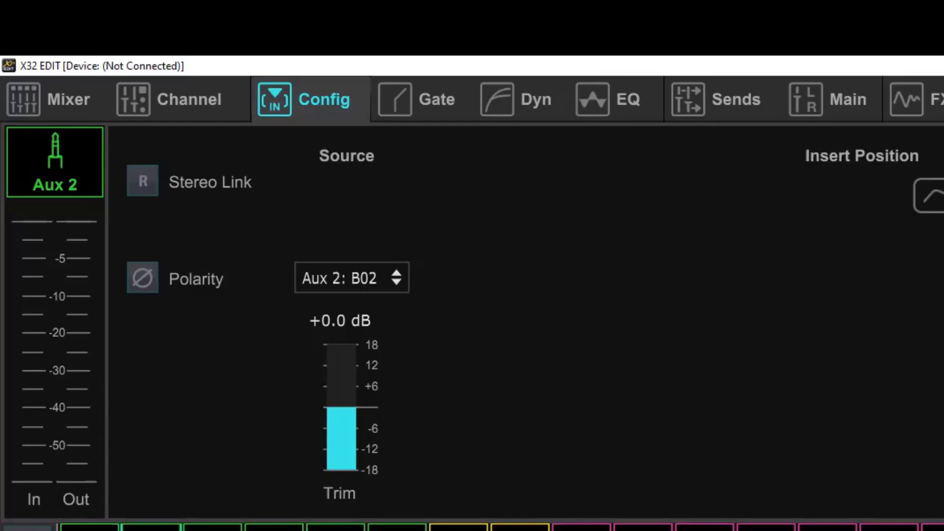
pyautogui.click(213, 528)
pyautogui.click(274, 529)
pyautogui.click(336, 529)
pyautogui.click(398, 529)
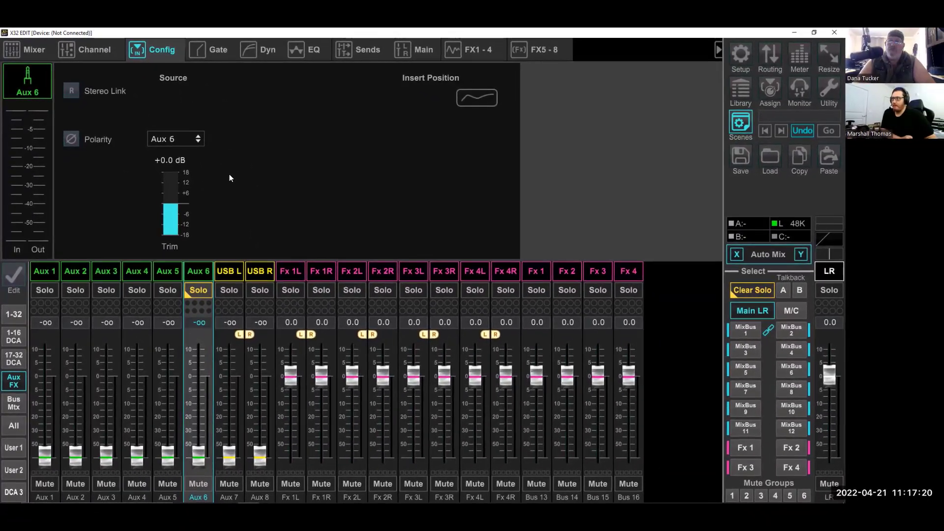
pyautogui.click(197, 289)
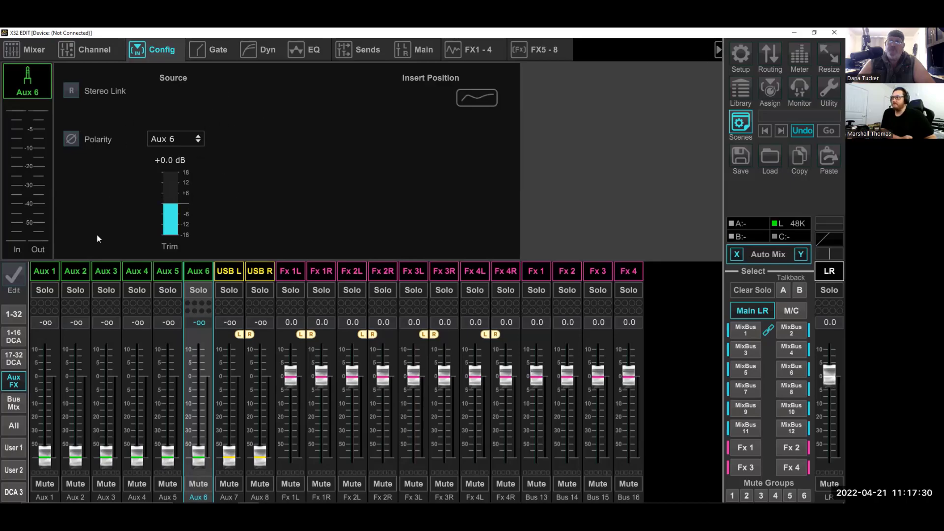
pyautogui.click(70, 278)
pyautogui.click(45, 275)
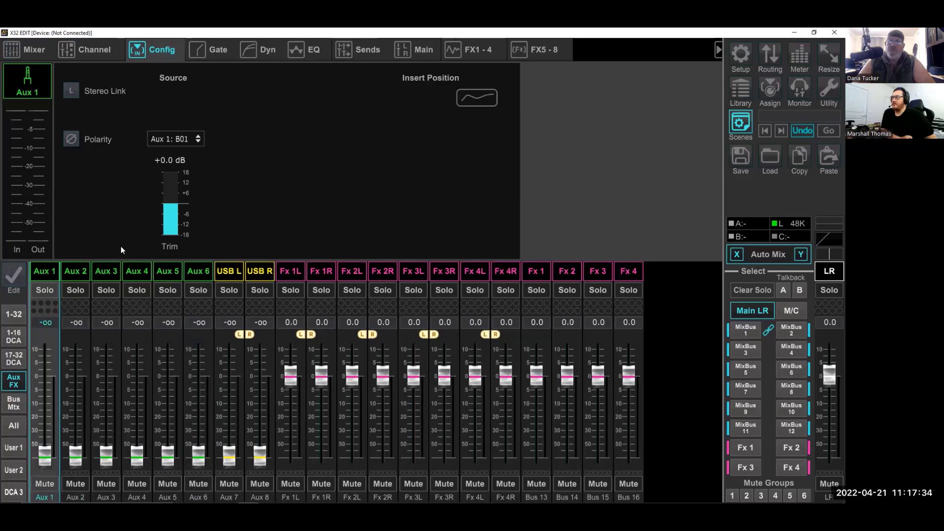
# - Assign direct out Aux 1 and Aux 2 as the sources for Aux Outs 1 and 2
pyautogui.click(774, 51)
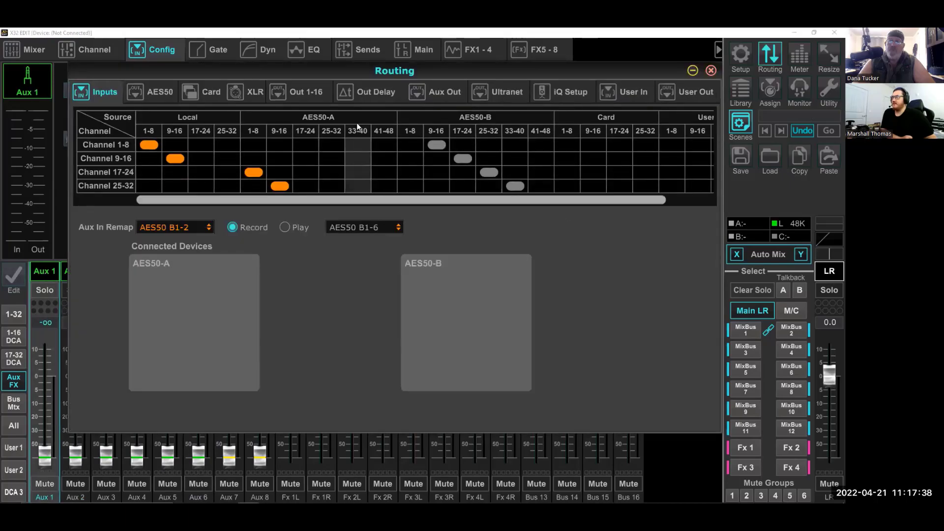
pyautogui.click(309, 94)
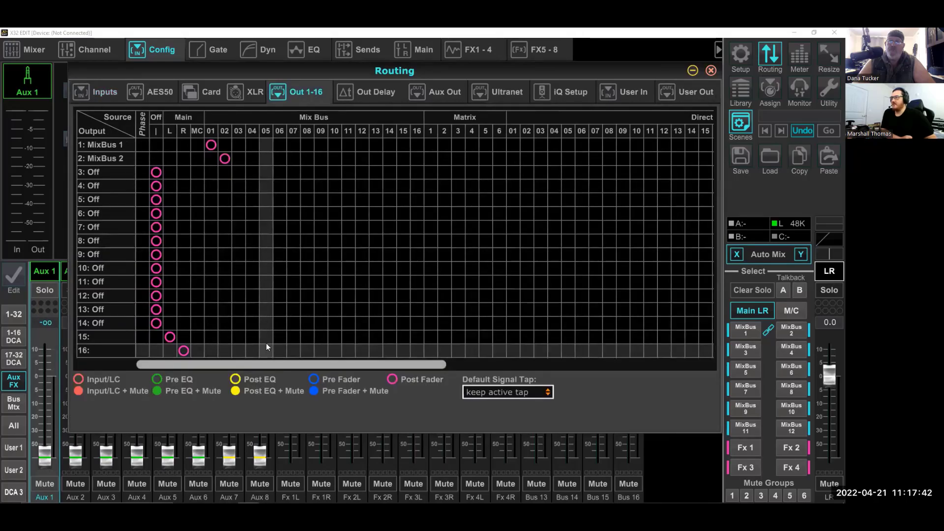
pyautogui.click(454, 94)
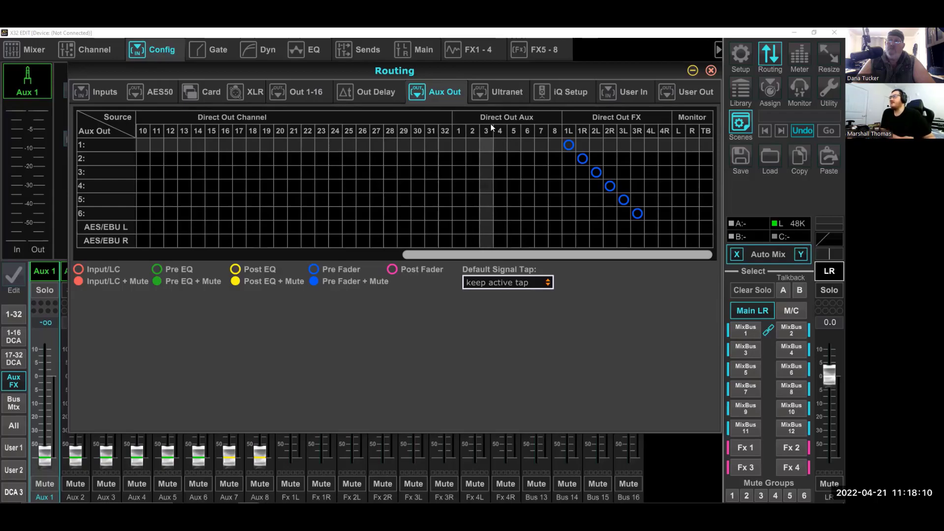
pyautogui.click(459, 145)
pyautogui.click(472, 158)
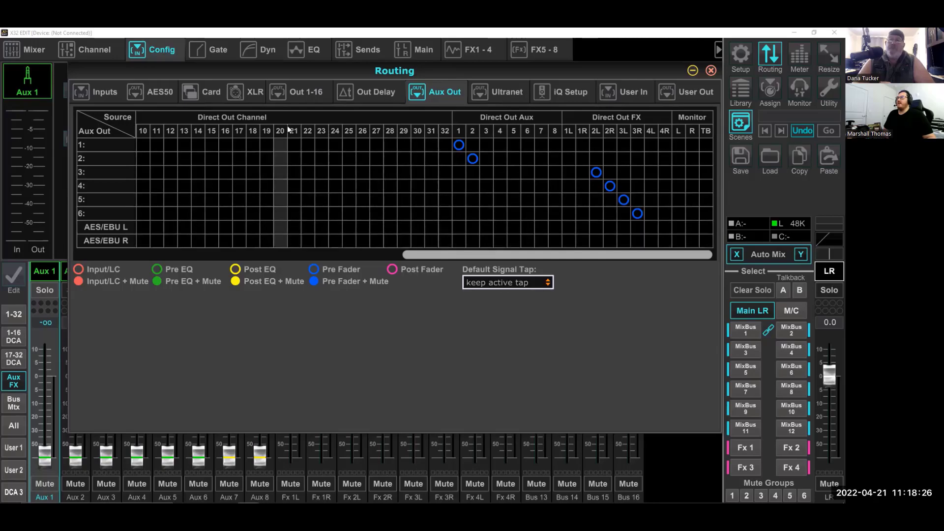
# - Examine the XLR output block routing and the direct out aux sources available for Out 1-16
pyautogui.click(252, 91)
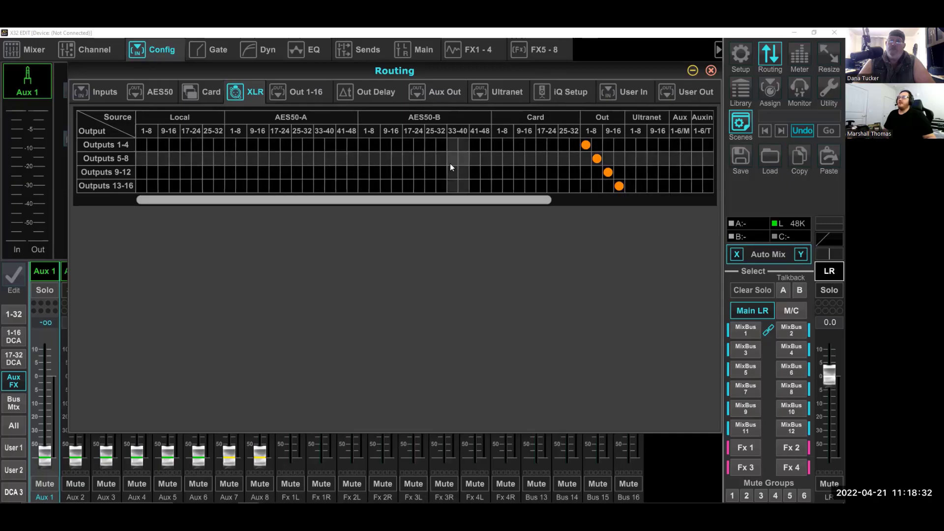
pyautogui.moveTo(433, 201); pyautogui.dragTo(485, 201)
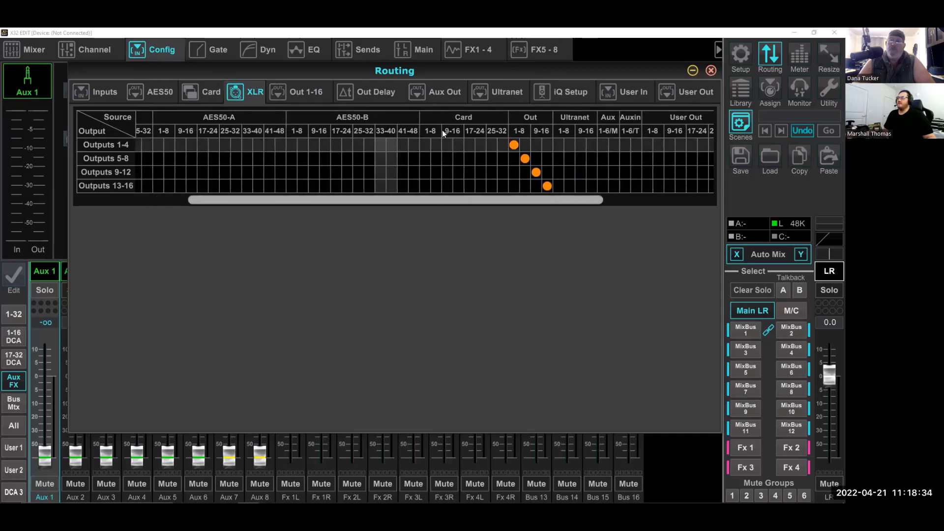
pyautogui.click(293, 89)
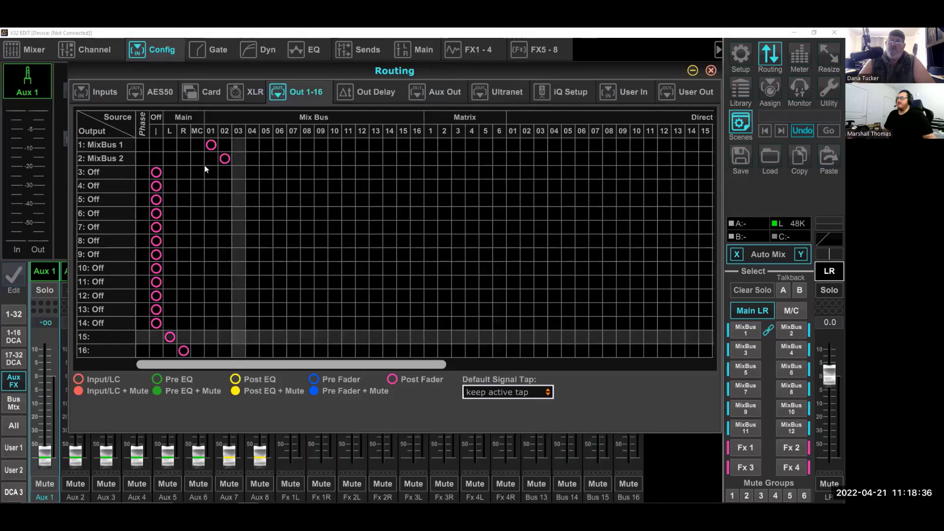
pyautogui.moveTo(303, 367); pyautogui.dragTo(579, 374)
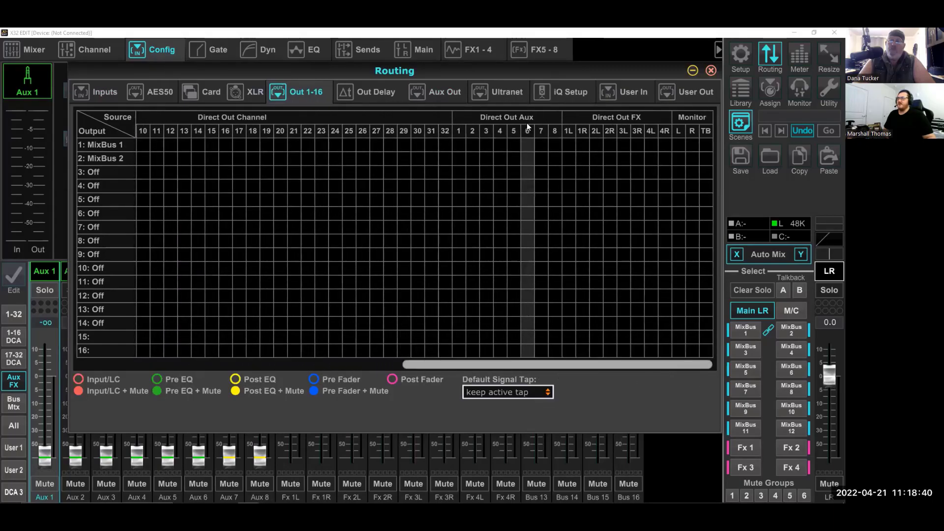